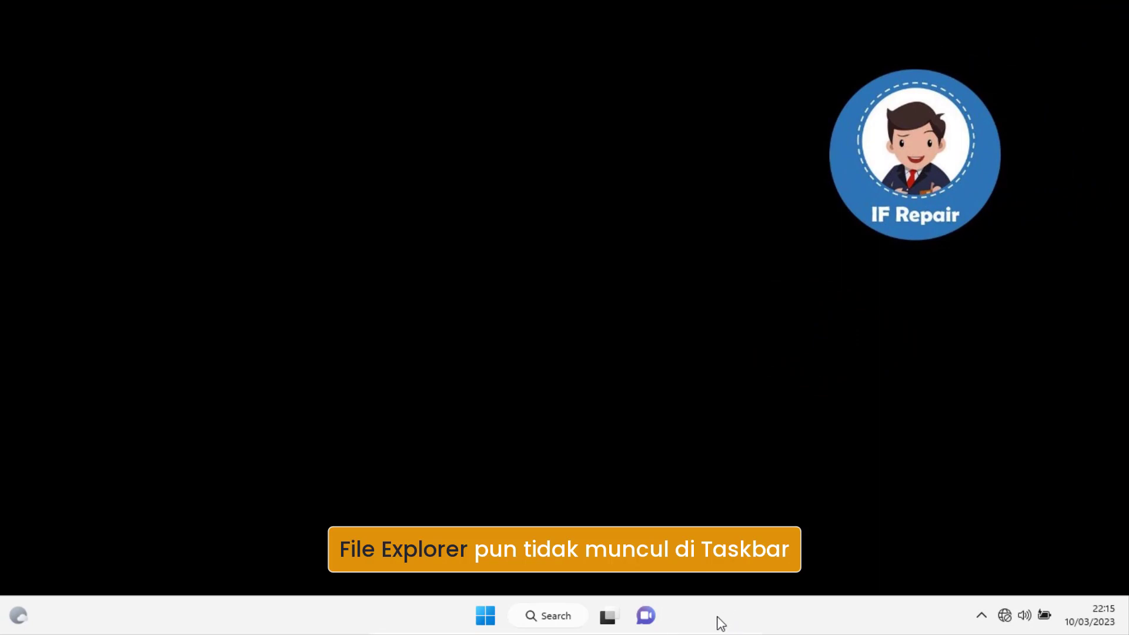
Open File Explorer and try the pinned Desktop, Downloads and Dokumen folders, dismissing any error dialogs.
{"action": "key", "text": "super+e"}
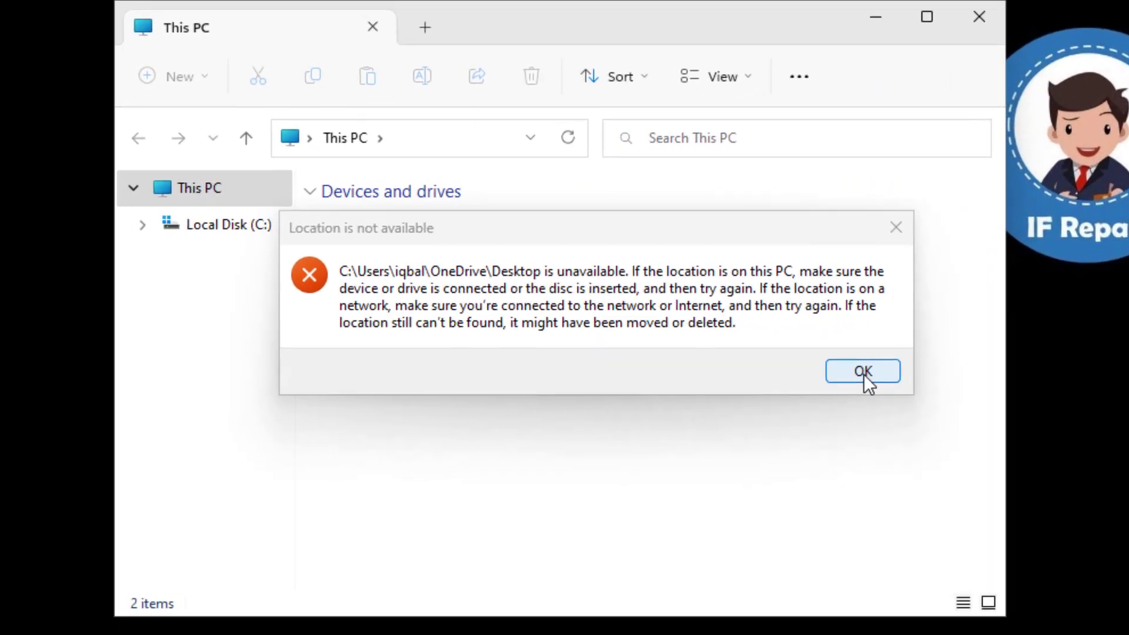
{"action": "left_click", "coordinate": [863, 373]}
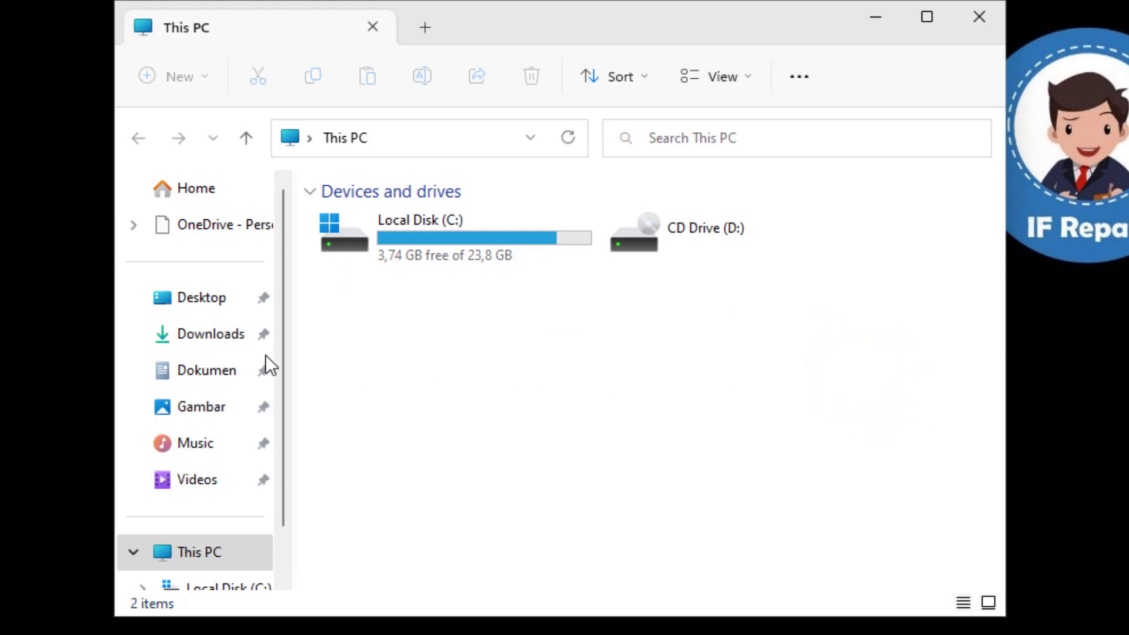
{"action": "left_click", "coordinate": [196, 300]}
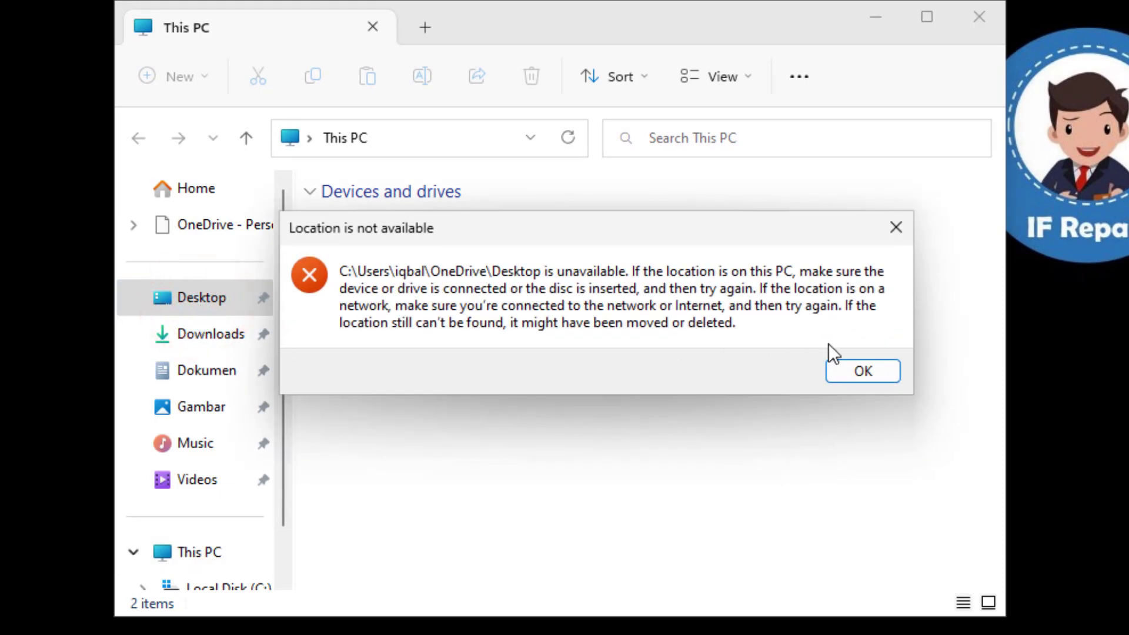
{"action": "left_click", "coordinate": [860, 369]}
{"action": "left_click", "coordinate": [225, 334]}
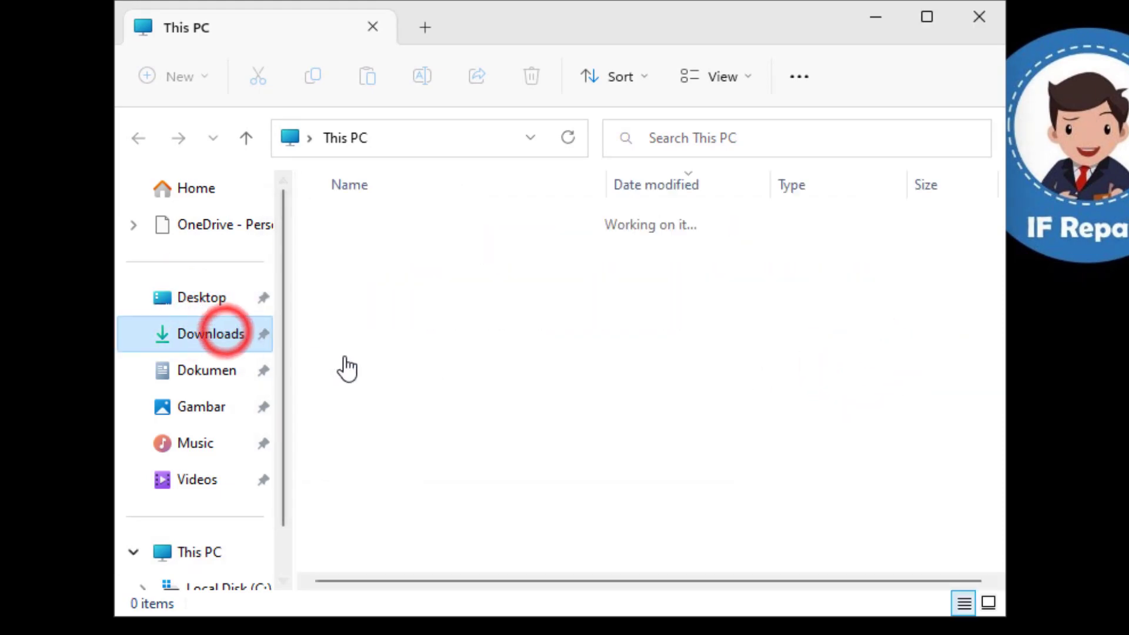
{"action": "left_click", "coordinate": [226, 370]}
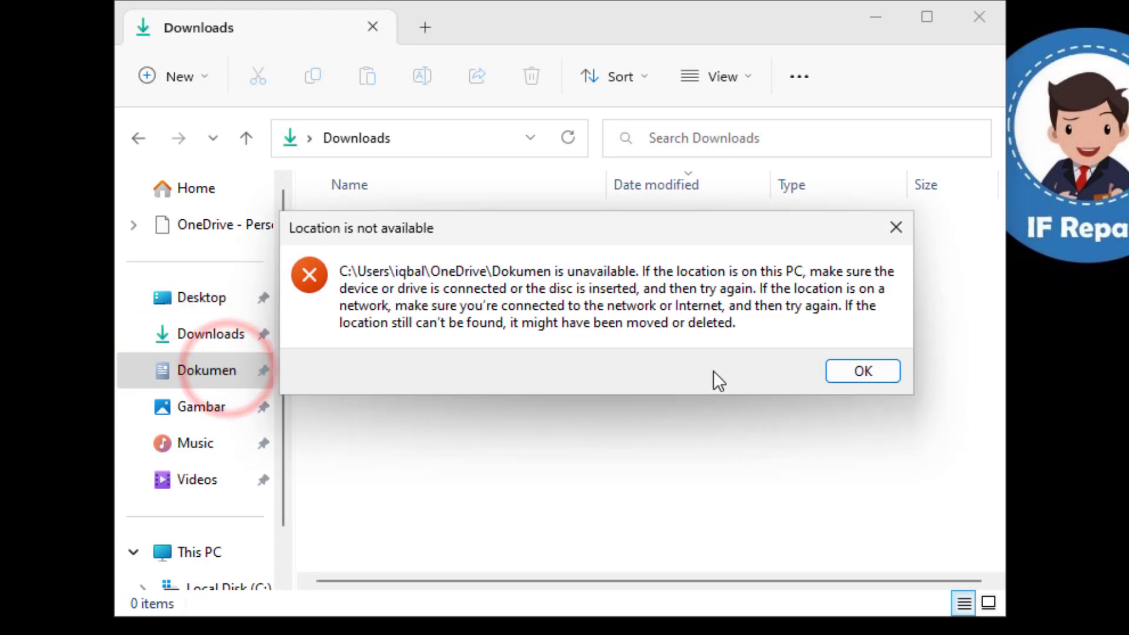
{"action": "left_click", "coordinate": [870, 374]}
Try the pinned Gambar, Music and Videos folders, and check Gambar a second time.
{"action": "left_click", "coordinate": [223, 416]}
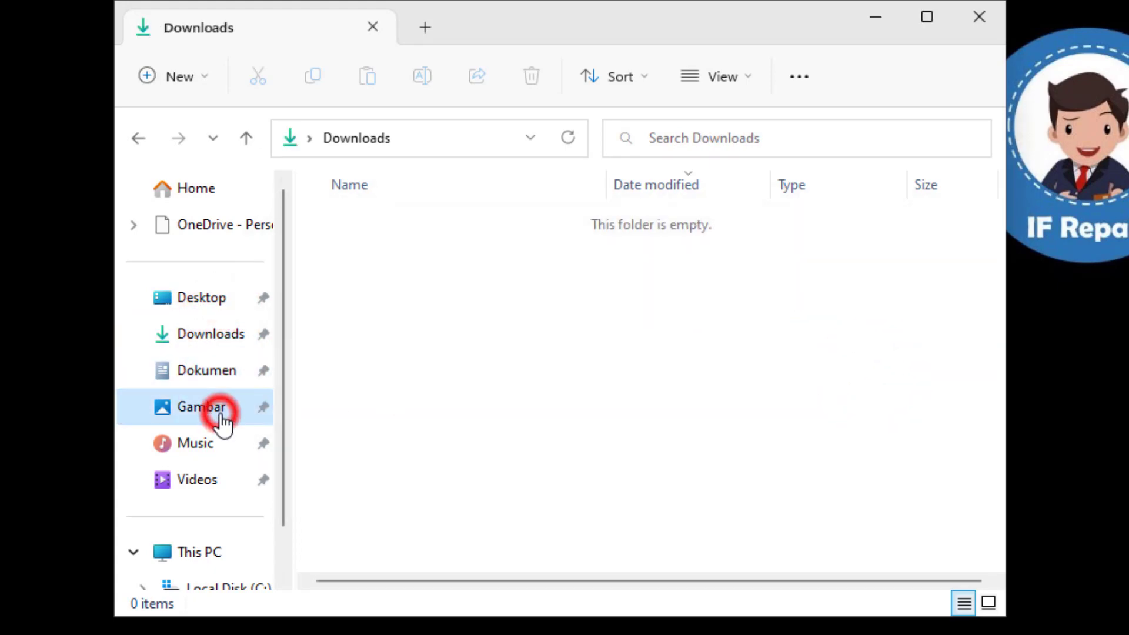
{"action": "left_click", "coordinate": [882, 372]}
{"action": "left_click", "coordinate": [182, 439]}
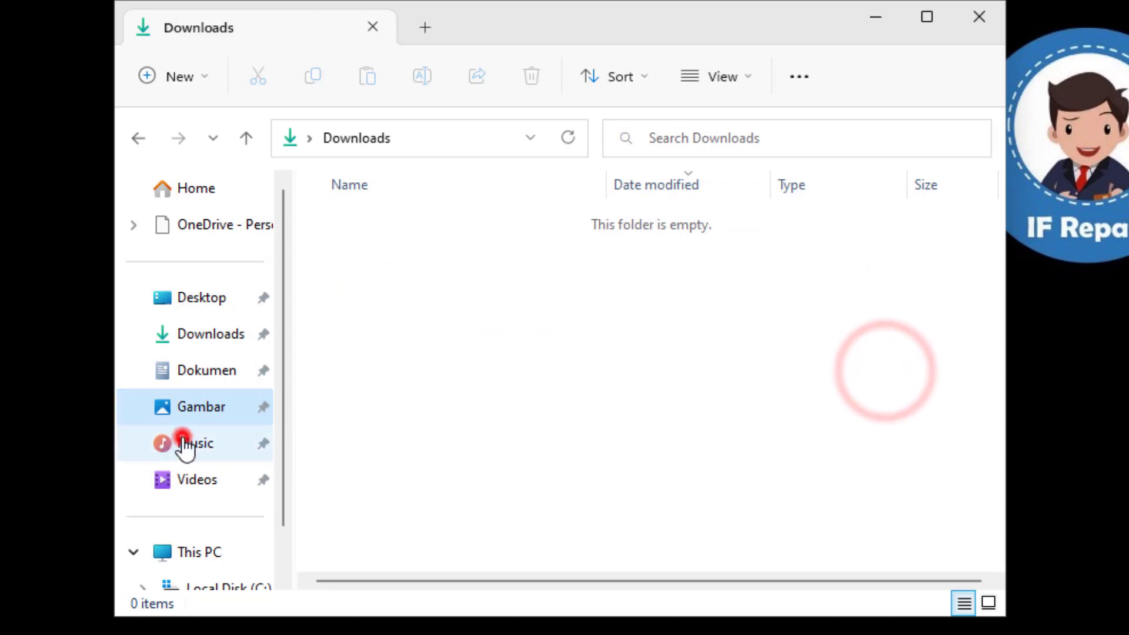
{"action": "left_click", "coordinate": [184, 479]}
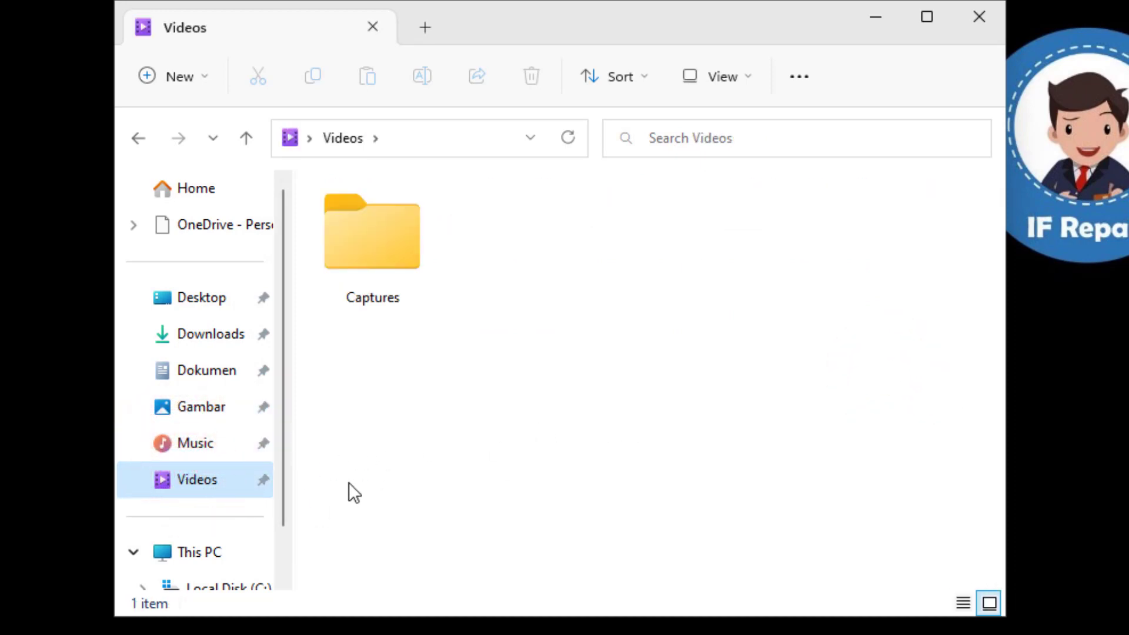
{"action": "left_click", "coordinate": [209, 412]}
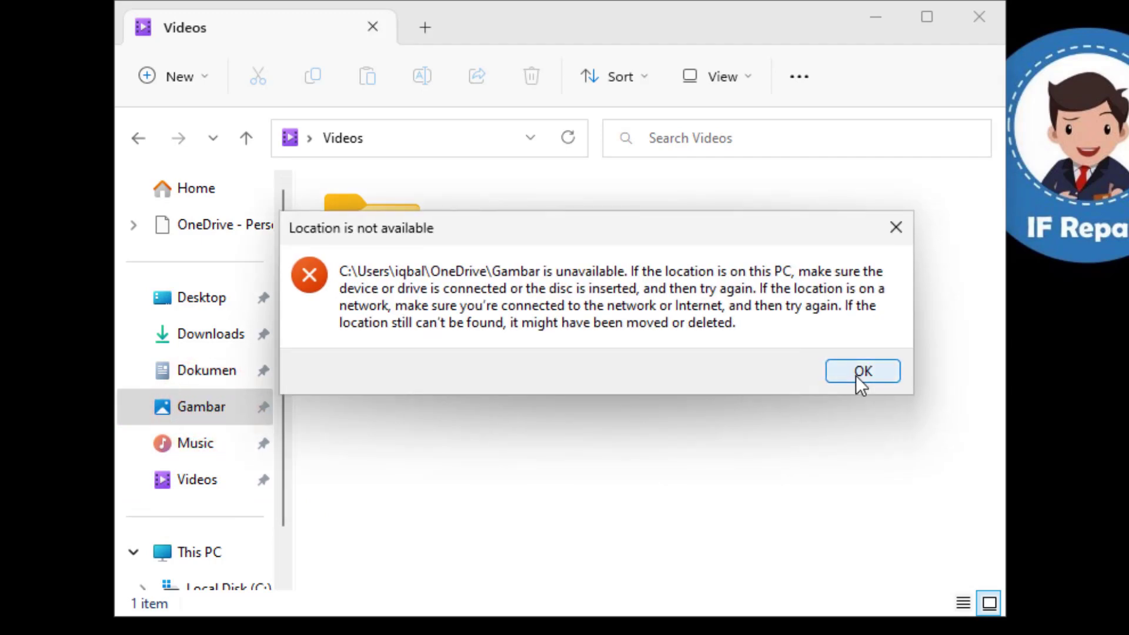
{"action": "left_click", "coordinate": [861, 371]}
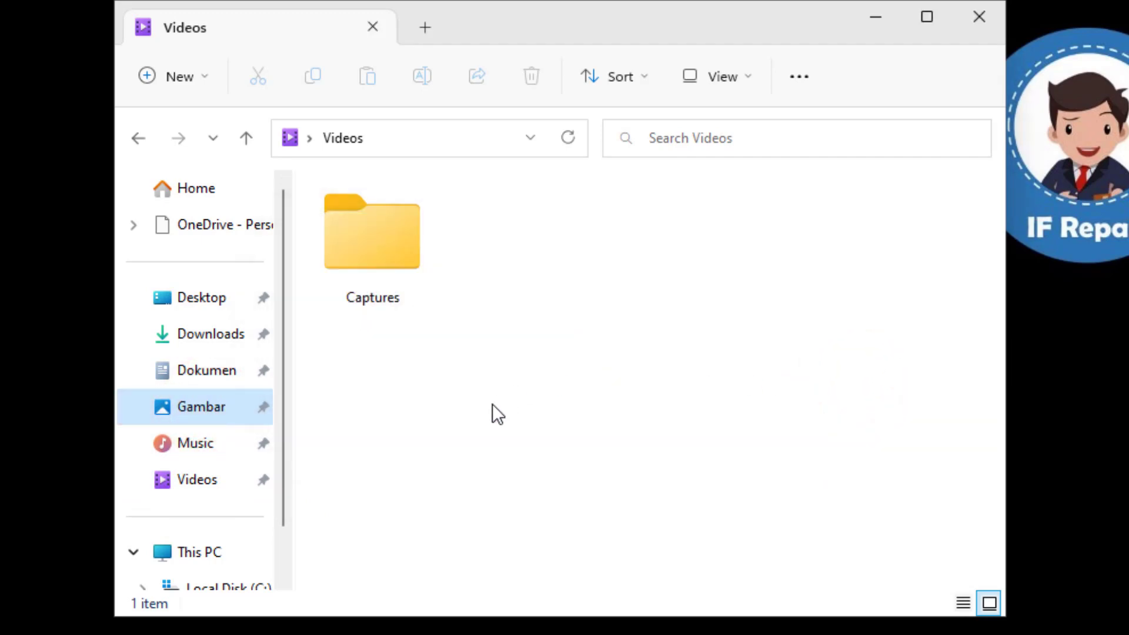
Inspect the user's profile folder, listed just below Administrator in C:\Users, and close the File Explorer window.
{"action": "left_click", "coordinate": [227, 548]}
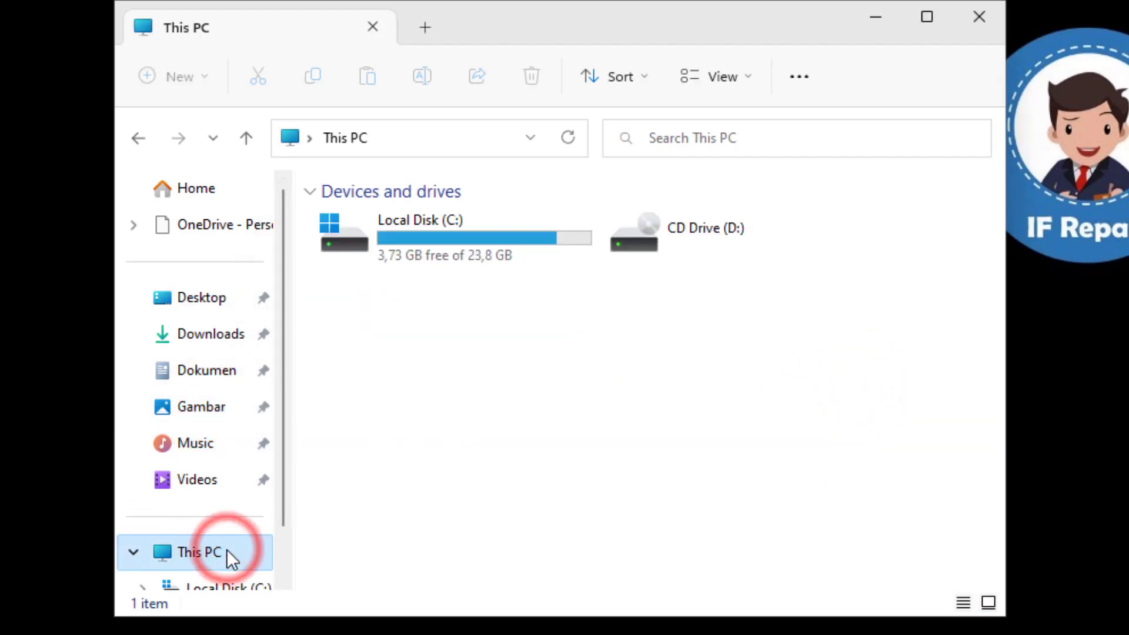
{"action": "left_click", "coordinate": [503, 249]}
{"action": "double_click", "coordinate": [503, 248]}
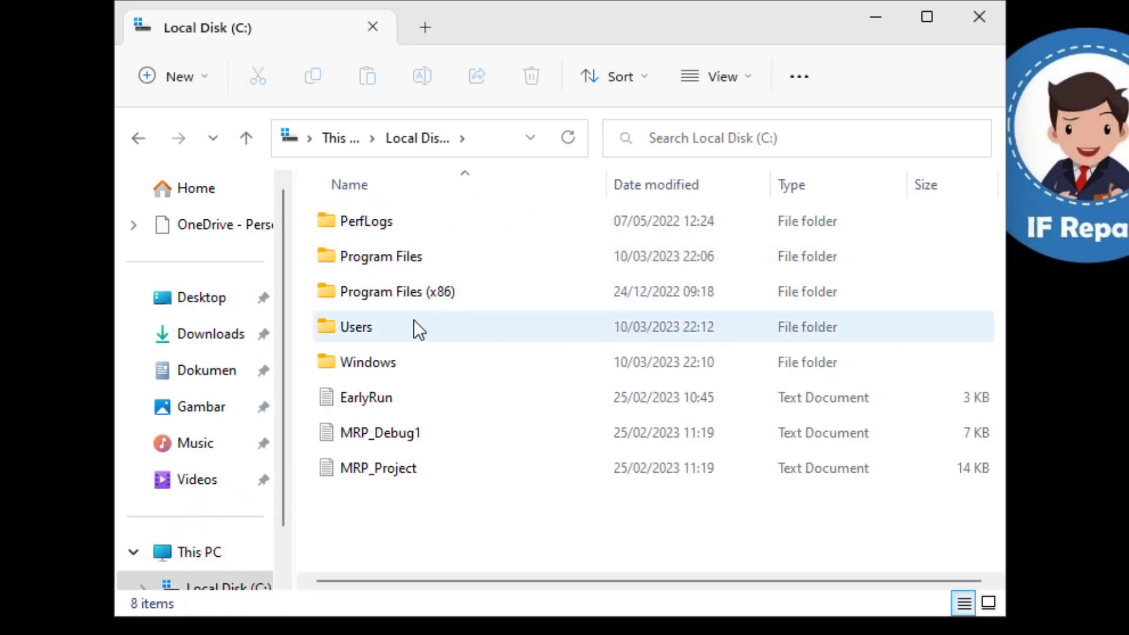
{"action": "double_click", "coordinate": [415, 326]}
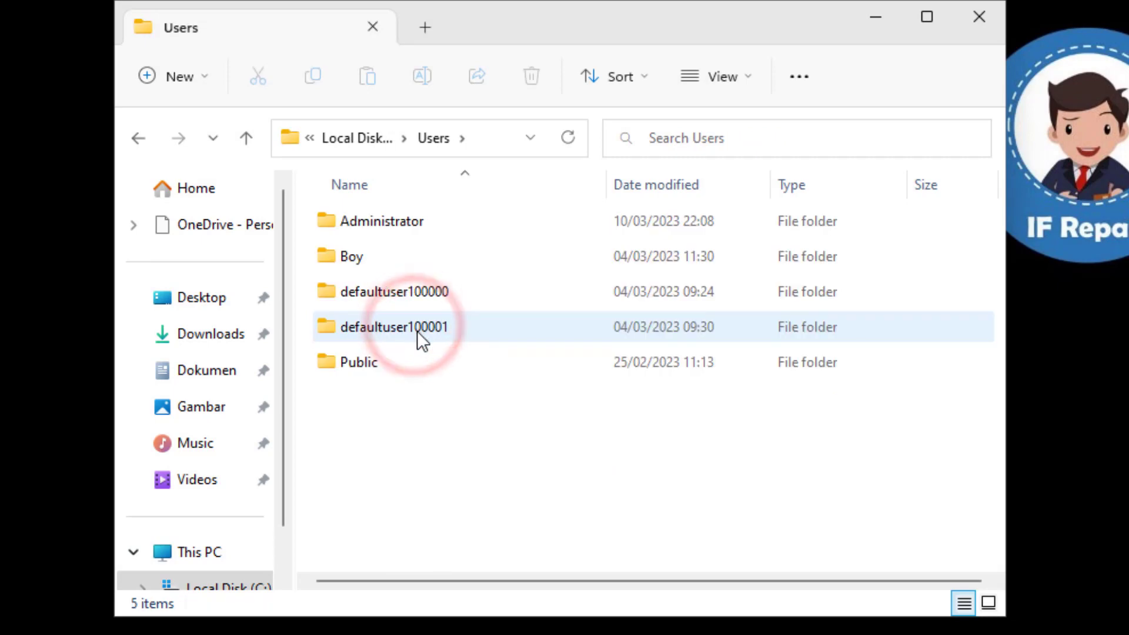
{"action": "left_click", "coordinate": [411, 260]}
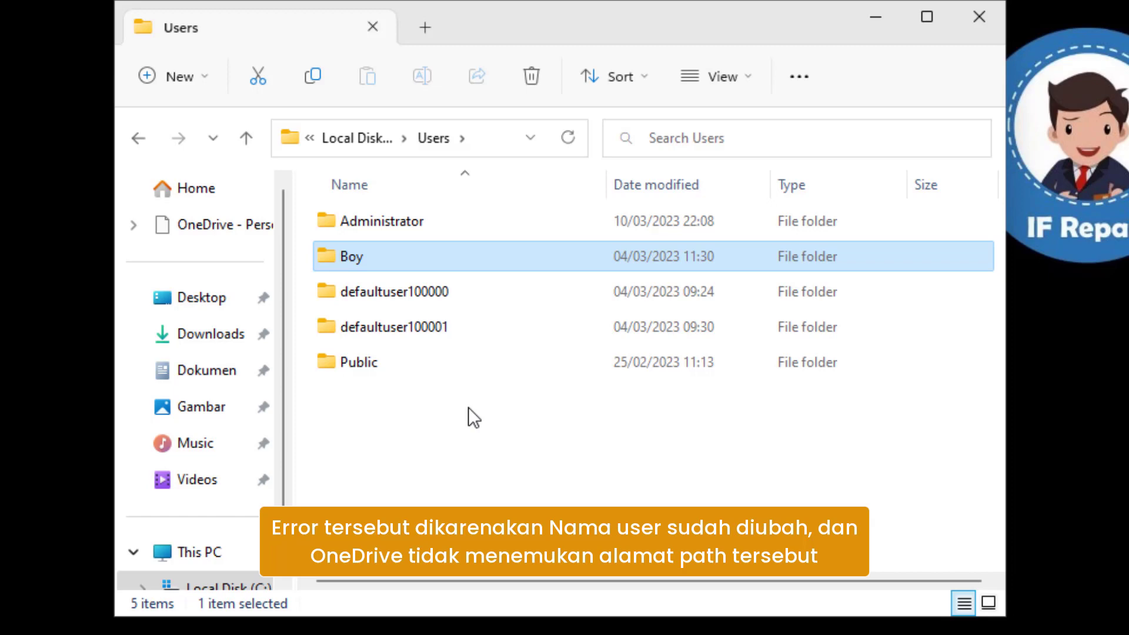
{"action": "double_click", "coordinate": [467, 258]}
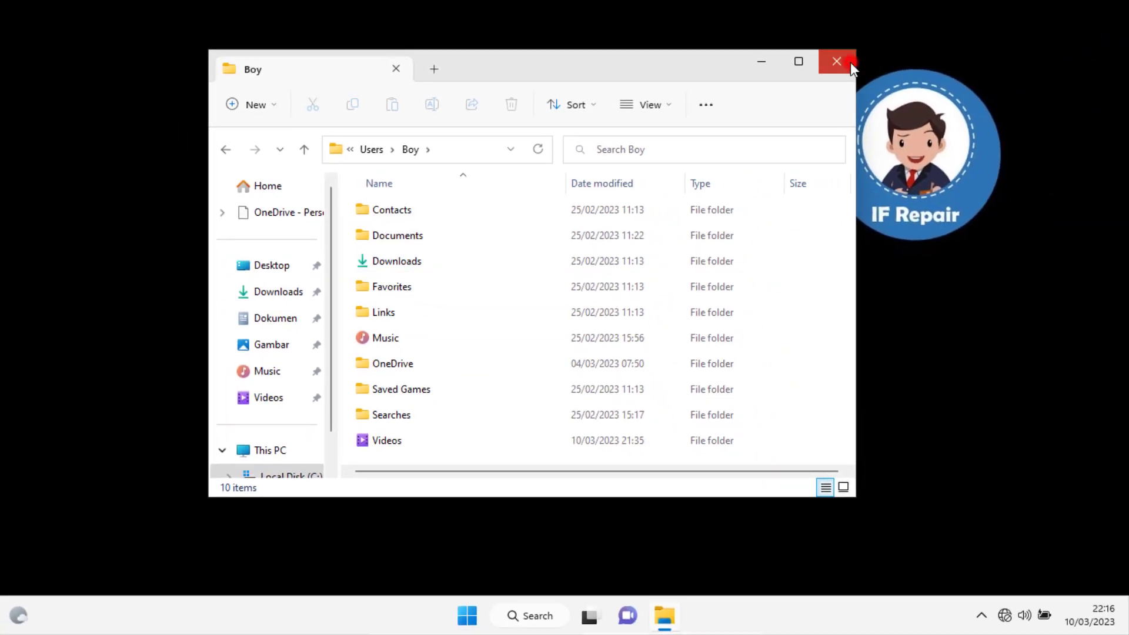
{"action": "left_click", "coordinate": [837, 62]}
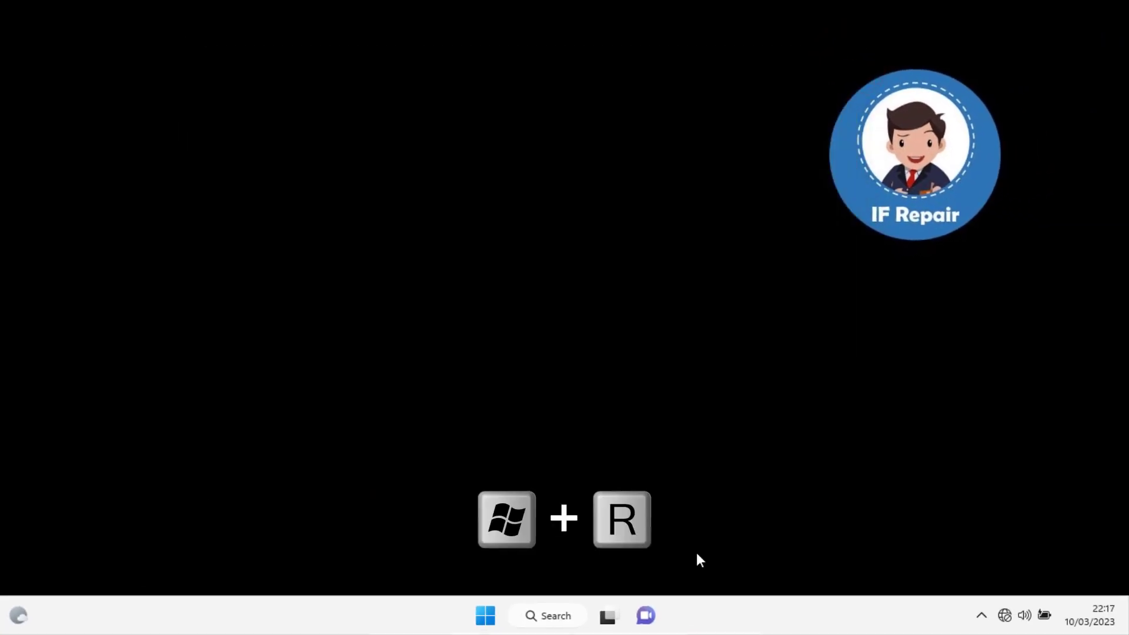
Launch the Registry Editor by running regedit and approve the elevation prompt.
{"action": "key", "text": "super+r"}
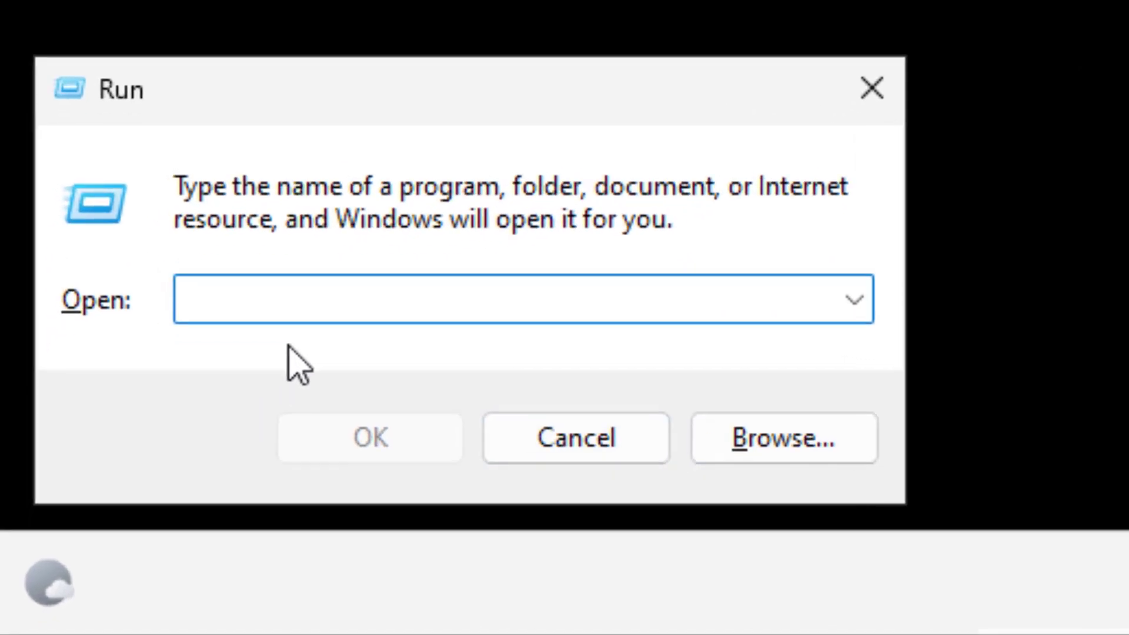
{"action": "type", "text": "regedit"}
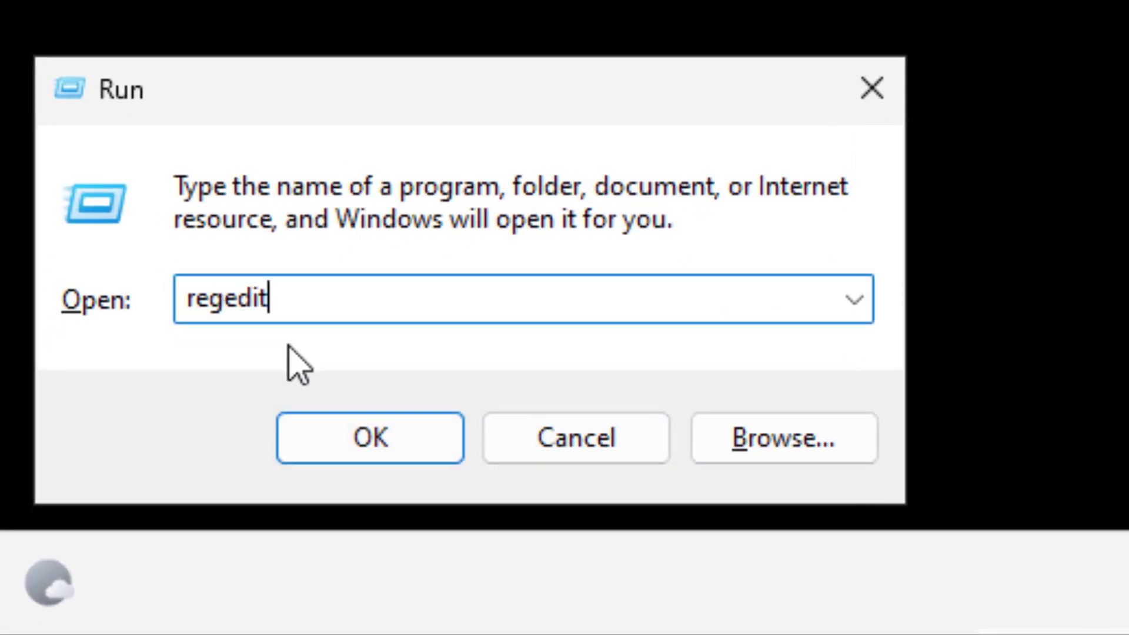
{"action": "left_click", "coordinate": [371, 444]}
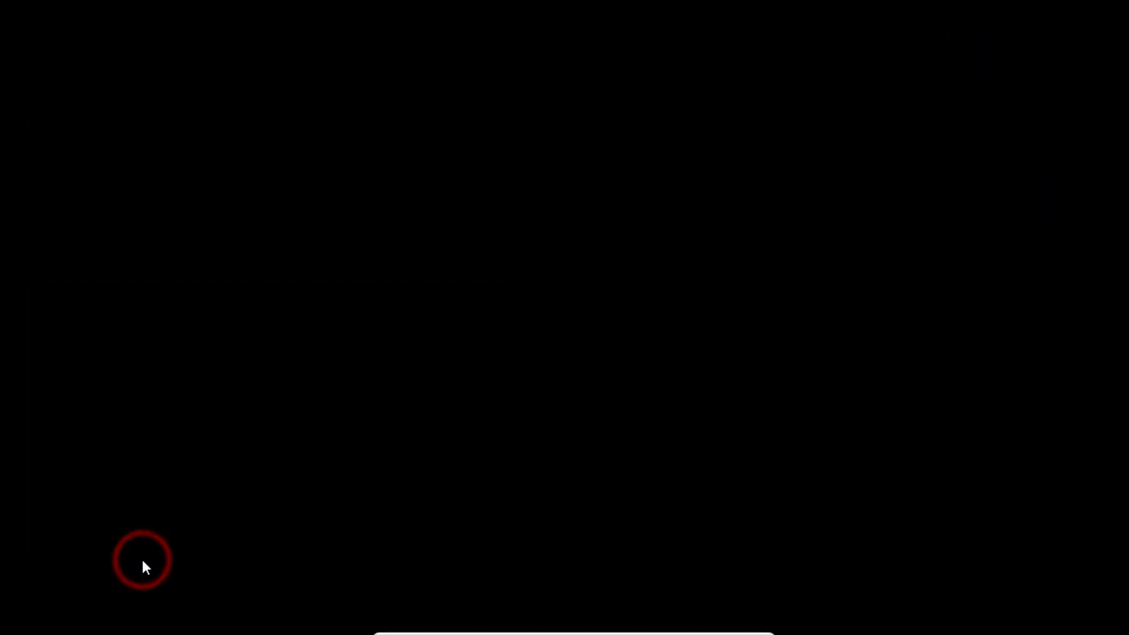
{"action": "left_click", "coordinate": [514, 442]}
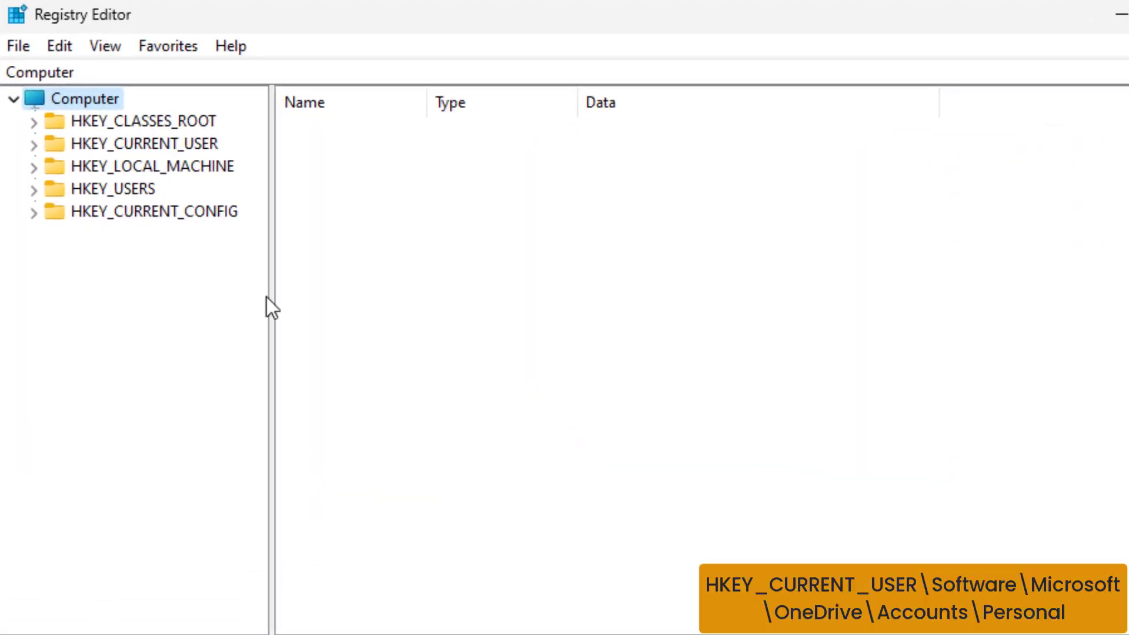
Expand the registry tree down to HKEY_CURRENT_USER\Software\Microsoft.
{"action": "left_click", "coordinate": [190, 145]}
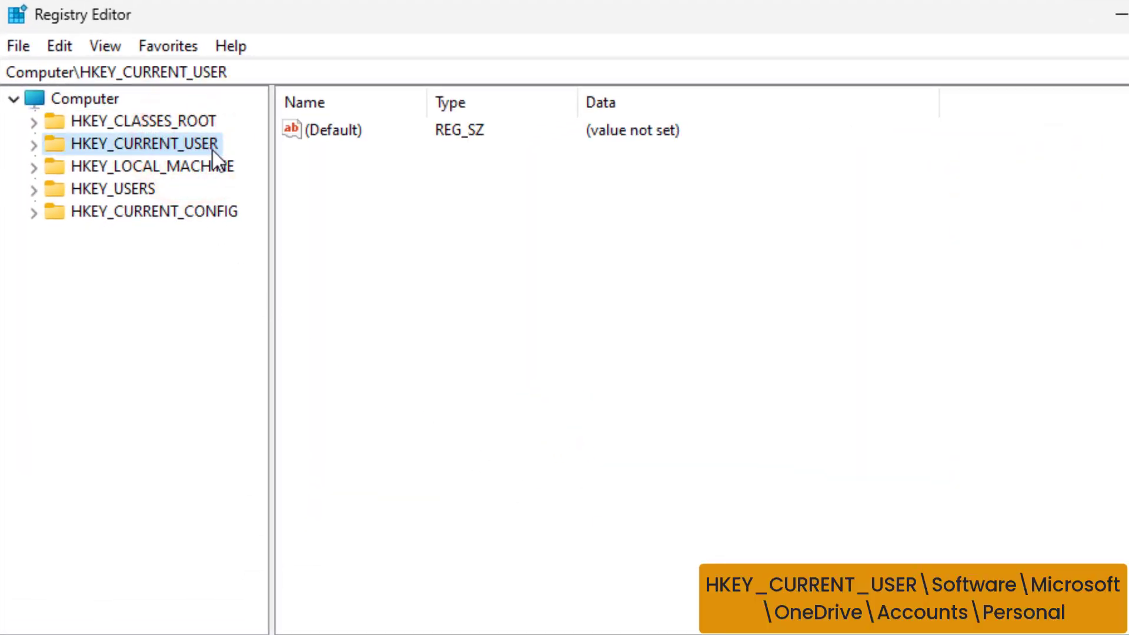
{"action": "double_click", "coordinate": [214, 151]}
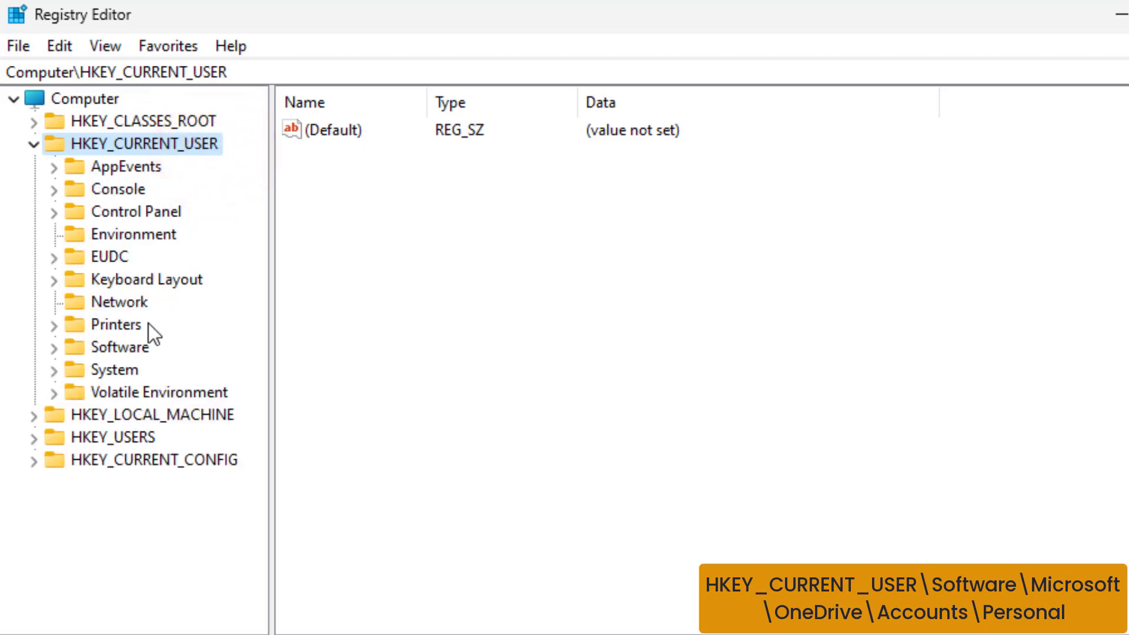
{"action": "left_click", "coordinate": [141, 350]}
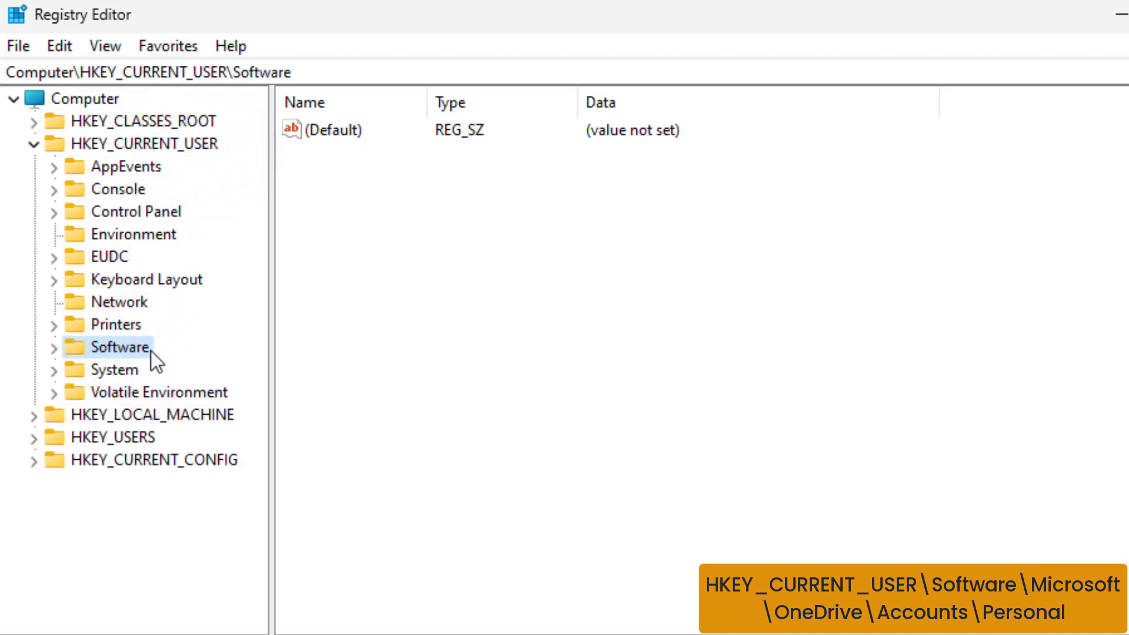
{"action": "double_click", "coordinate": [149, 348]}
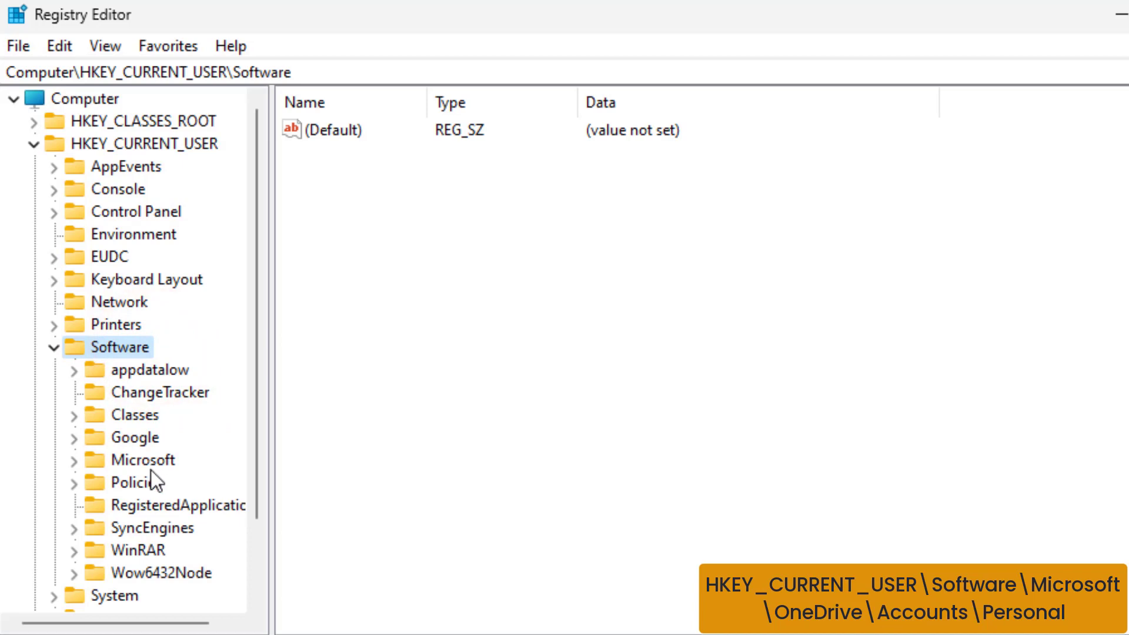
{"action": "left_click", "coordinate": [170, 460]}
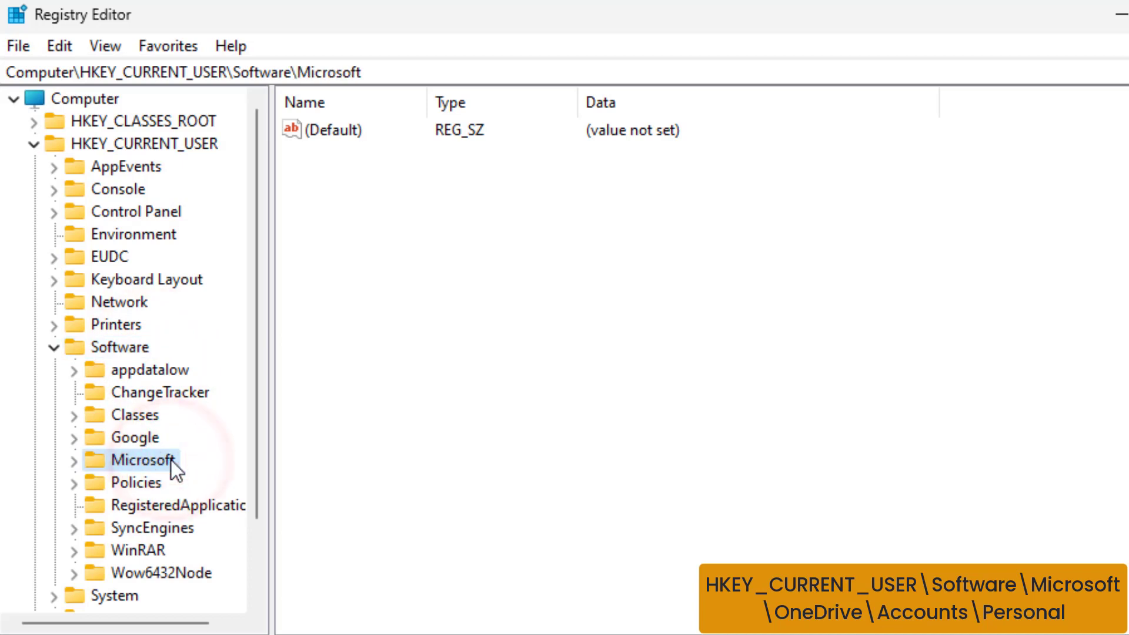
{"action": "double_click", "coordinate": [171, 459]}
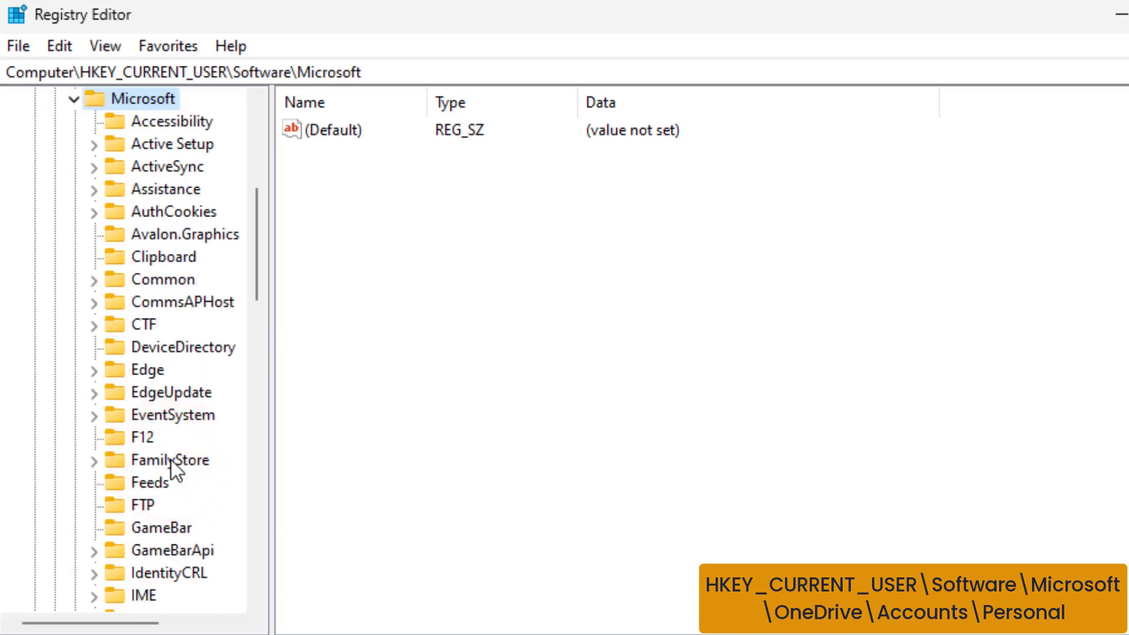
Open the OneDrive\Accounts\Personal subkey under Microsoft and locate its UserFolder value.
{"action": "scroll", "coordinate": [171, 460], "scroll_direction": "down", "scroll_amount": 6}
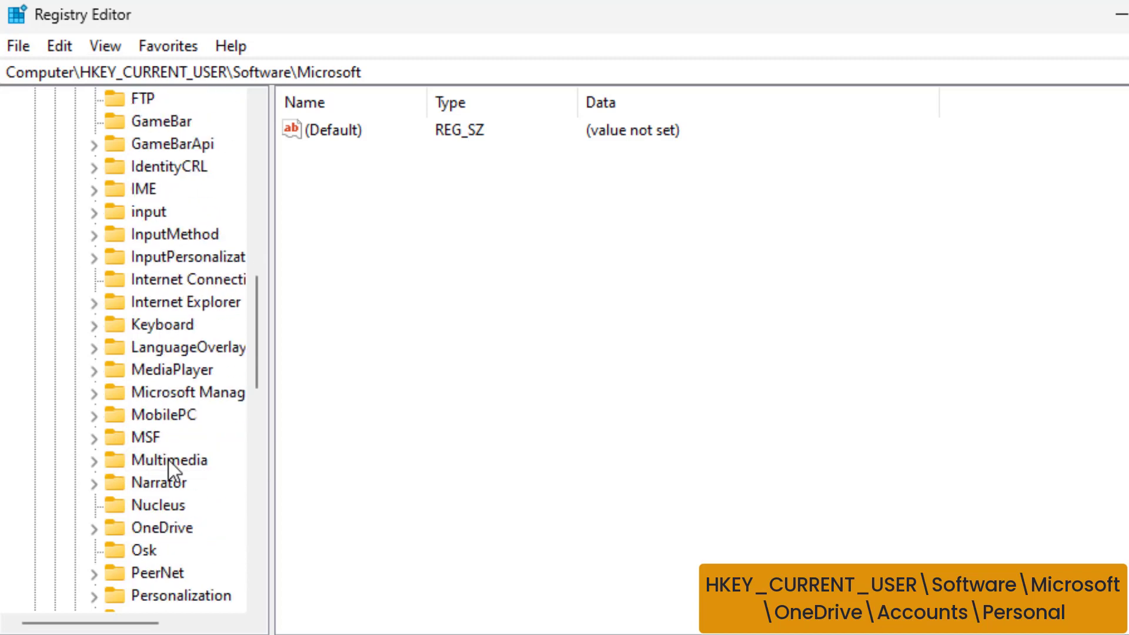
{"action": "scroll", "coordinate": [168, 460], "scroll_direction": "down", "scroll_amount": 4}
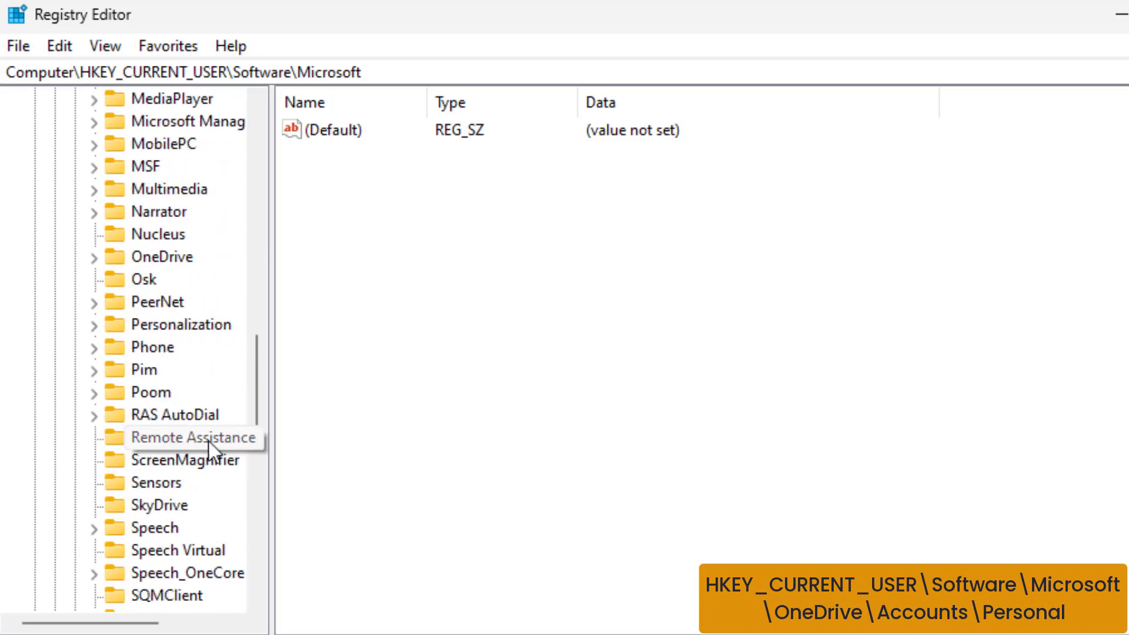
{"action": "left_click", "coordinate": [187, 259]}
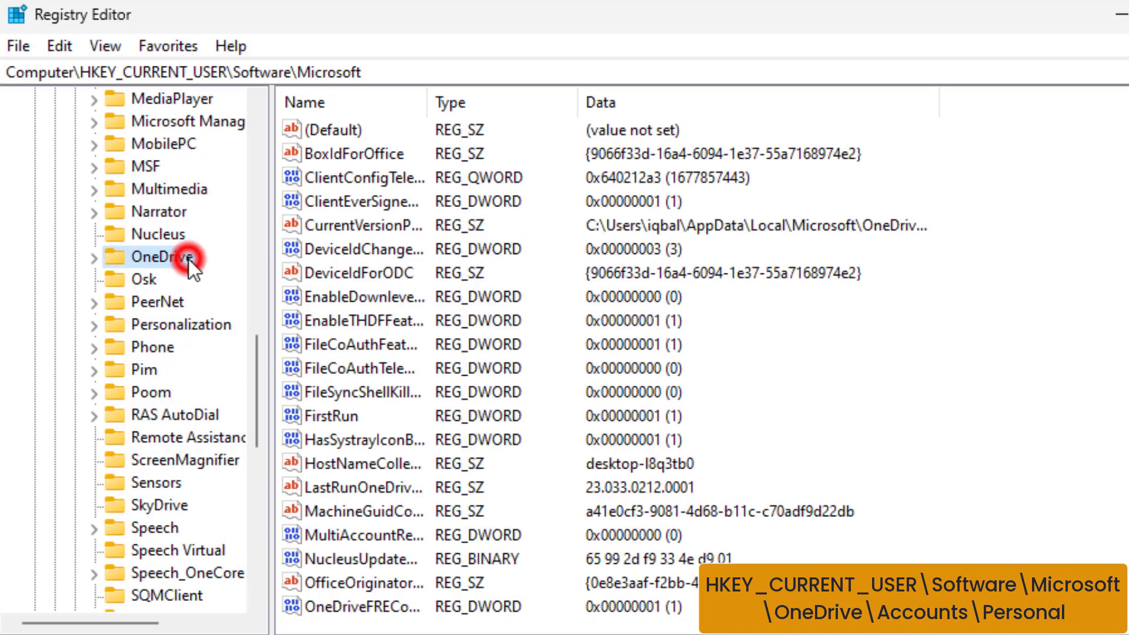
{"action": "double_click", "coordinate": [188, 259]}
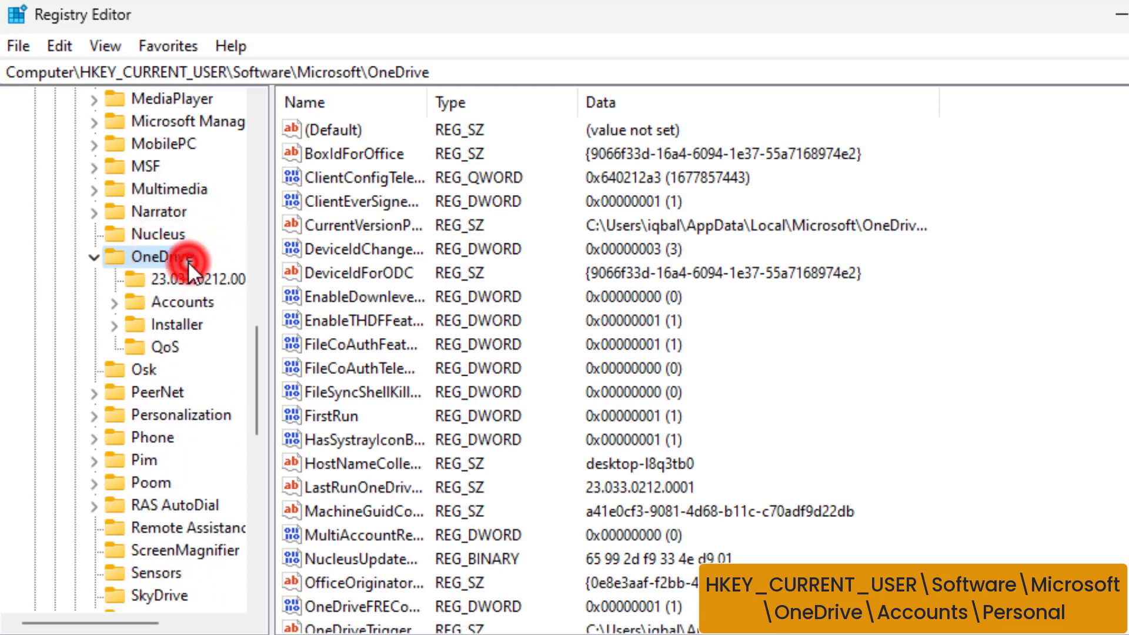
{"action": "left_click", "coordinate": [203, 308]}
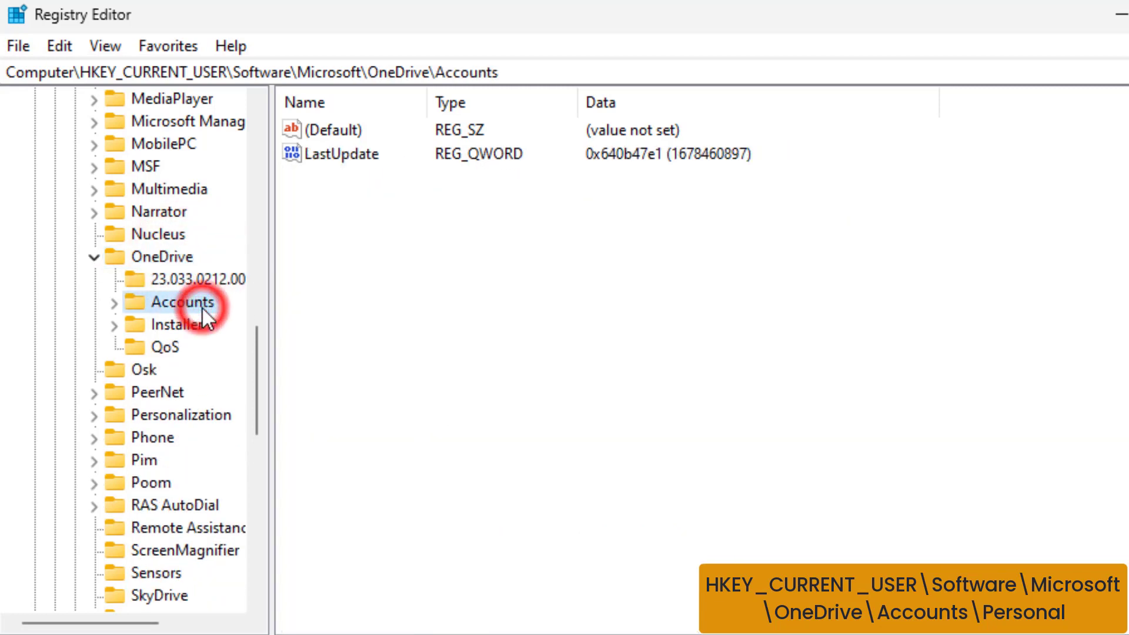
{"action": "double_click", "coordinate": [206, 306]}
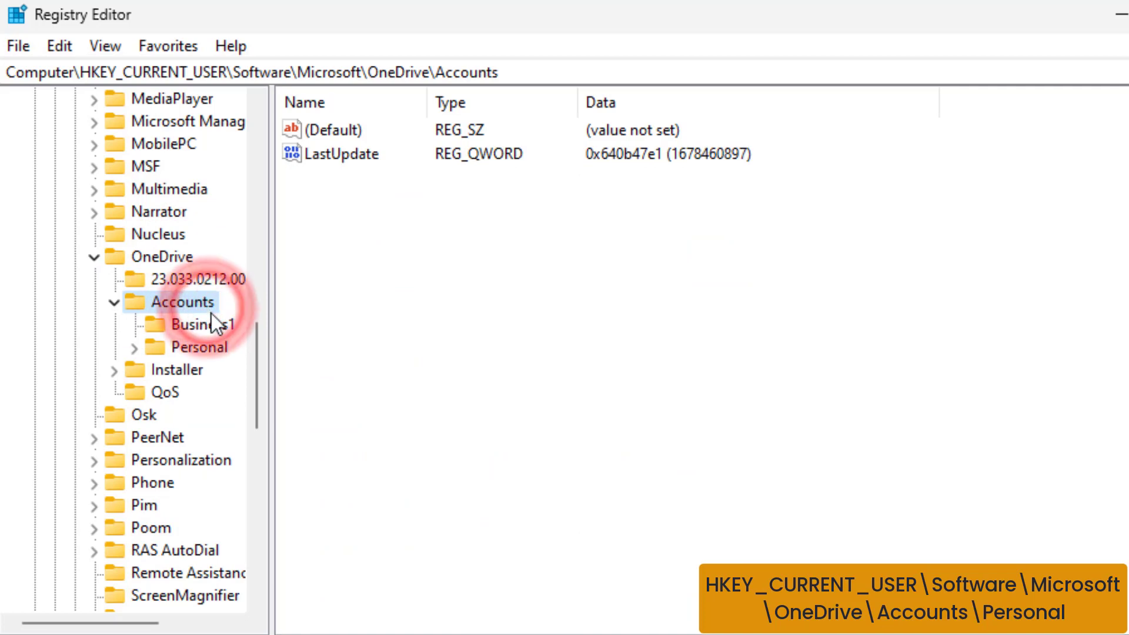
{"action": "left_click", "coordinate": [224, 350]}
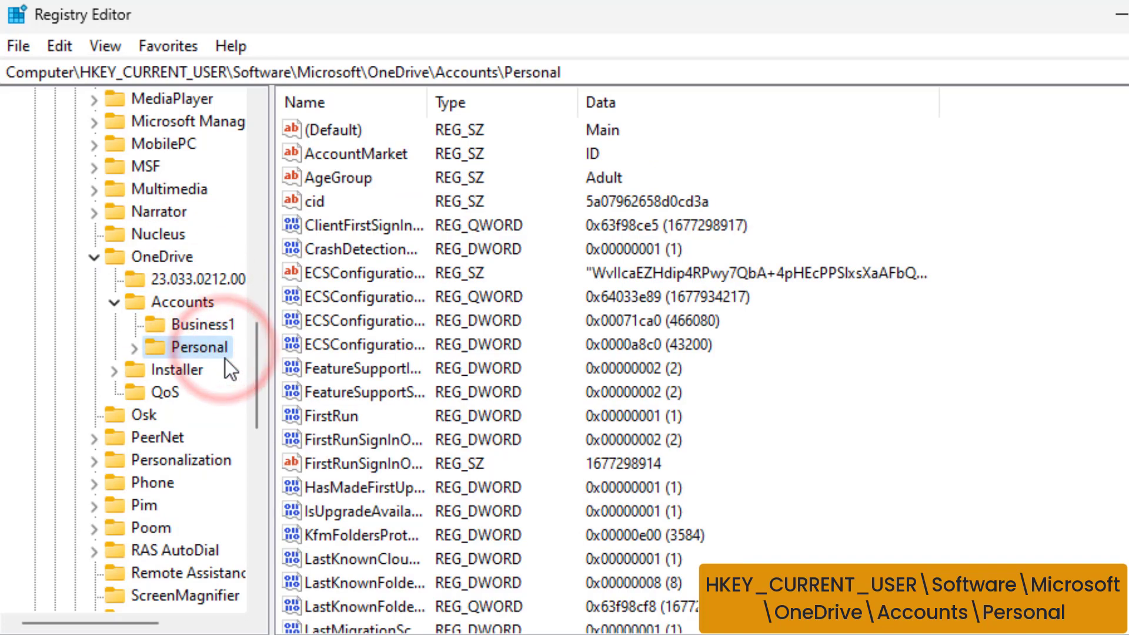
{"action": "double_click", "coordinate": [220, 351]}
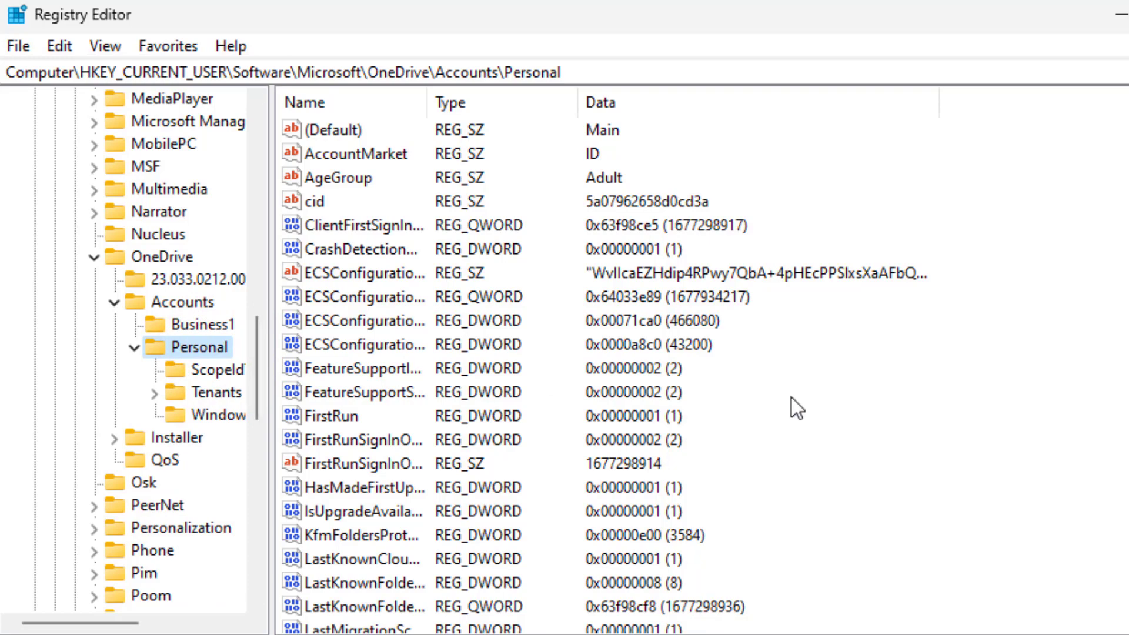
{"action": "scroll", "coordinate": [788, 405], "scroll_direction": "down", "scroll_amount": 6}
{"action": "scroll", "coordinate": [785, 411], "scroll_direction": "down", "scroll_amount": 2}
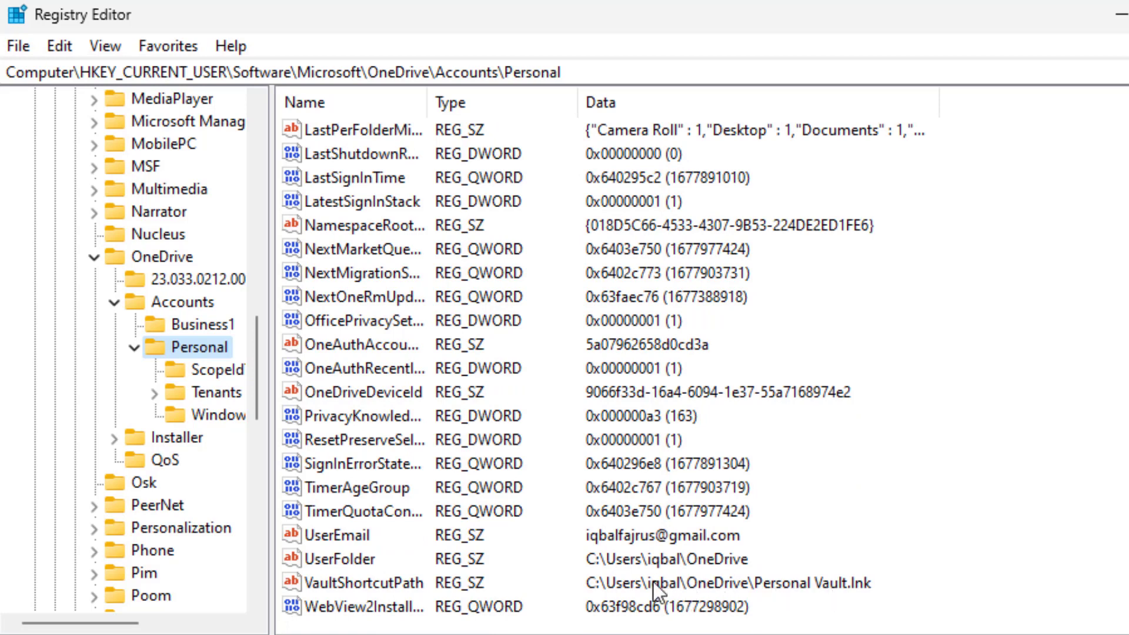
Set the UserFolder value in the Personal key to C:\Users\Boy\OneDrive.
{"action": "double_click", "coordinate": [355, 561]}
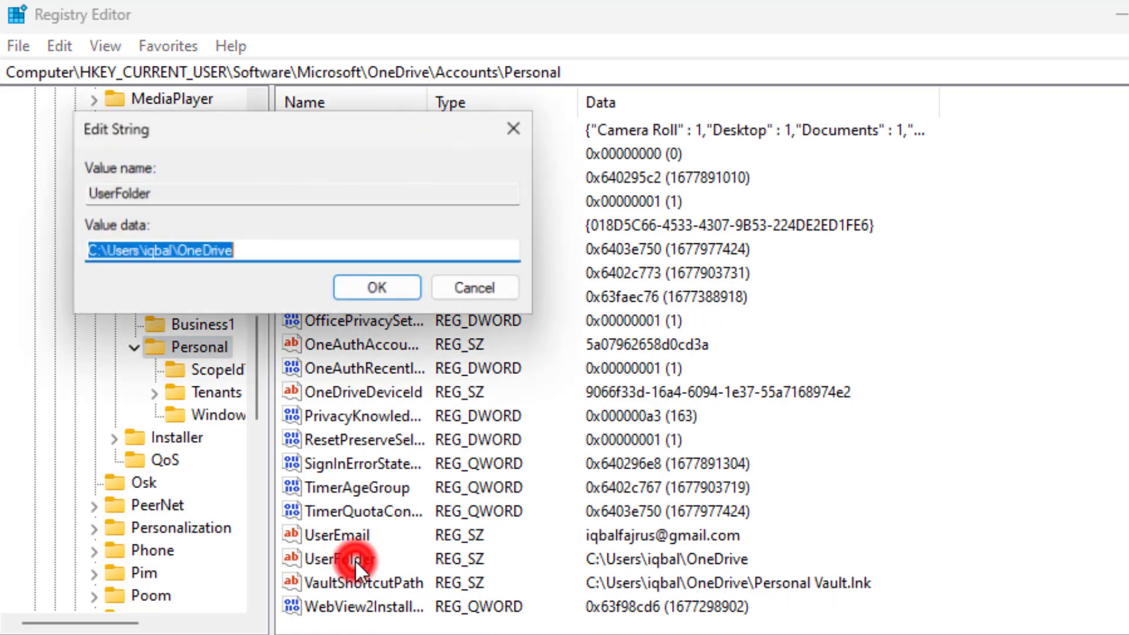
{"action": "left_click", "coordinate": [171, 253]}
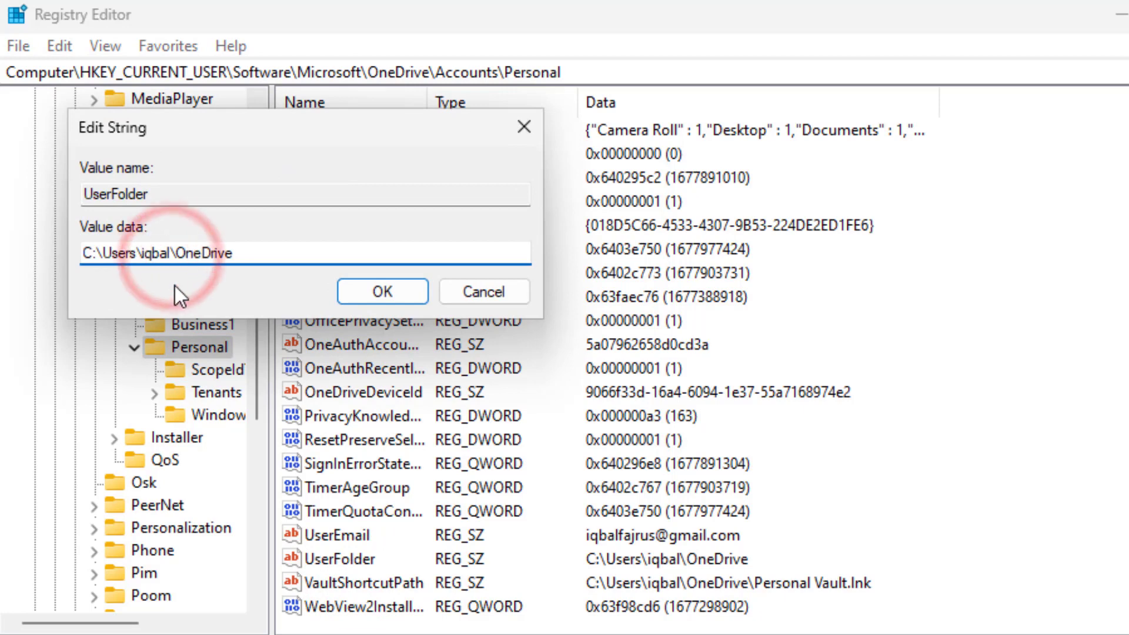
{"action": "key", "text": "BackSpace"}
{"action": "key", "text": "BackSpace"}
{"action": "key", "text": "BackSpace"}
{"action": "key", "text": "BackSpace"}
{"action": "key", "text": "BackSpace"}
{"action": "type", "text": "Boy"}
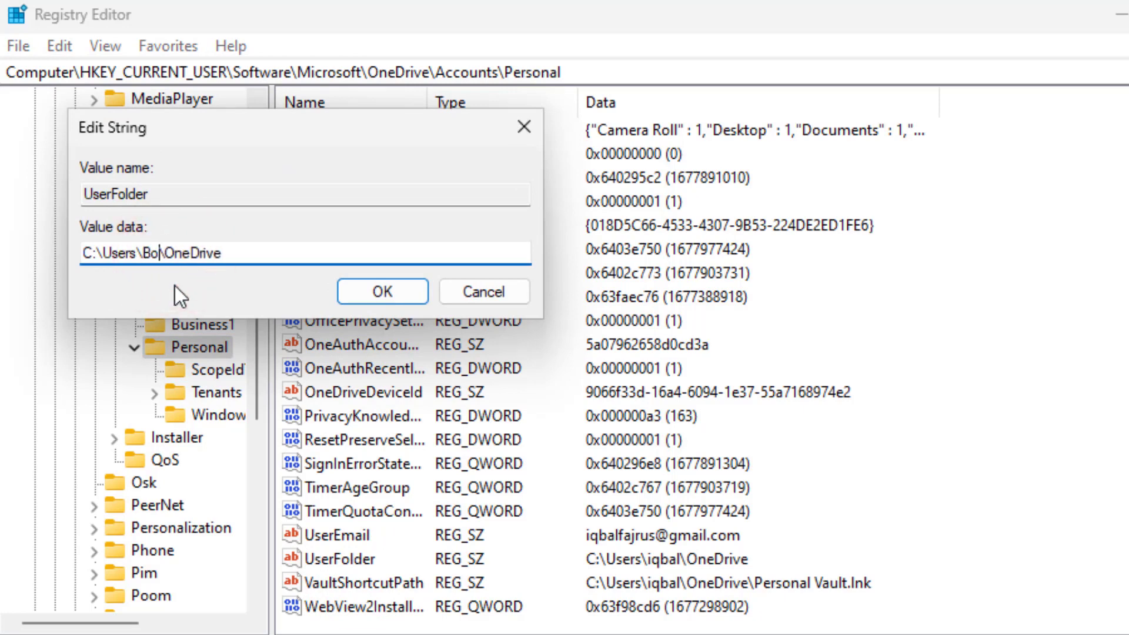
{"action": "left_click", "coordinate": [382, 292]}
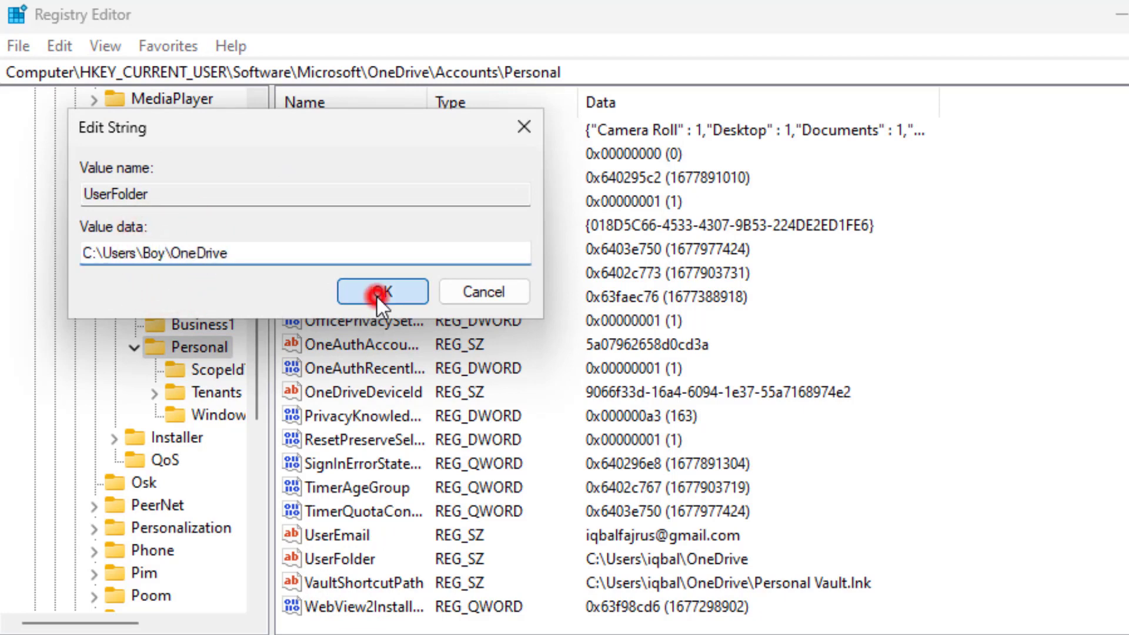
Set the VaultShortcutPath value in the Personal key to C:\Users\Boy\OneDrive\Personal Vault.lnk.
{"action": "double_click", "coordinate": [386, 580]}
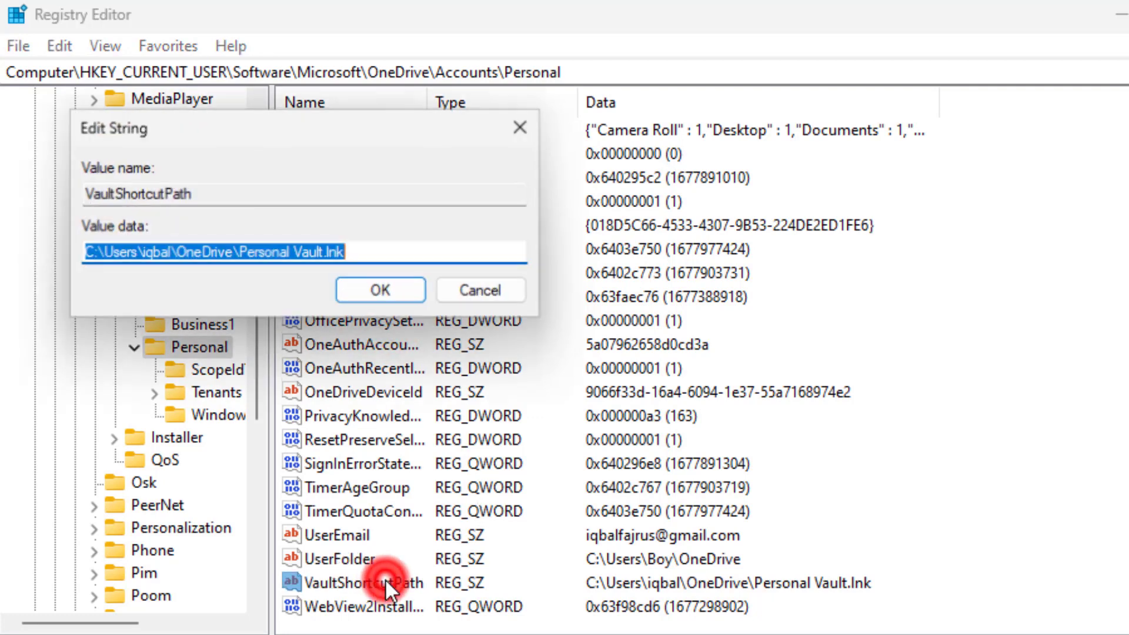
{"action": "left_click", "coordinate": [169, 253]}
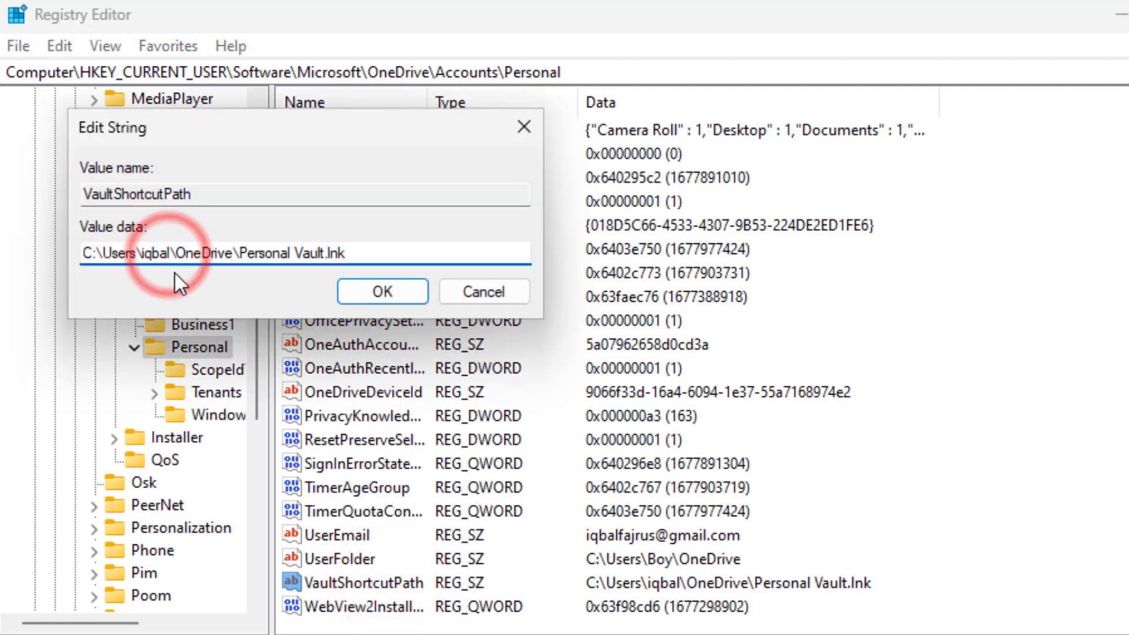
{"action": "left_click", "coordinate": [170, 253]}
{"action": "key", "text": "BackSpace"}
{"action": "key", "text": "BackSpace"}
{"action": "key", "text": "BackSpace"}
{"action": "key", "text": "BackSpace"}
{"action": "key", "text": "BackSpace"}
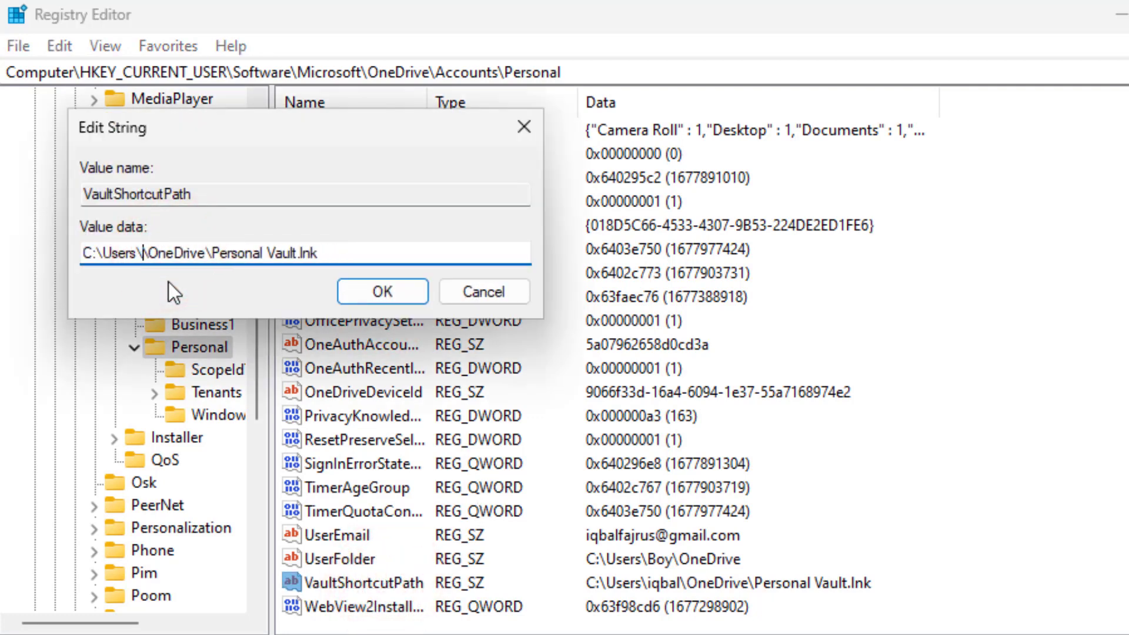
{"action": "type", "text": "Boy"}
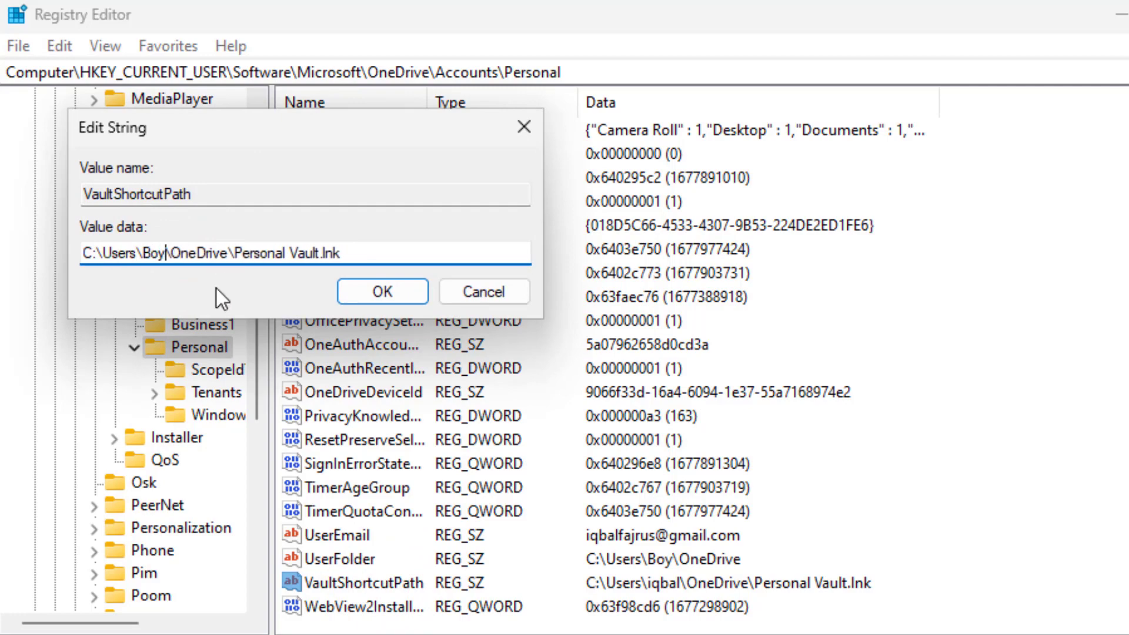
{"action": "left_click", "coordinate": [368, 294]}
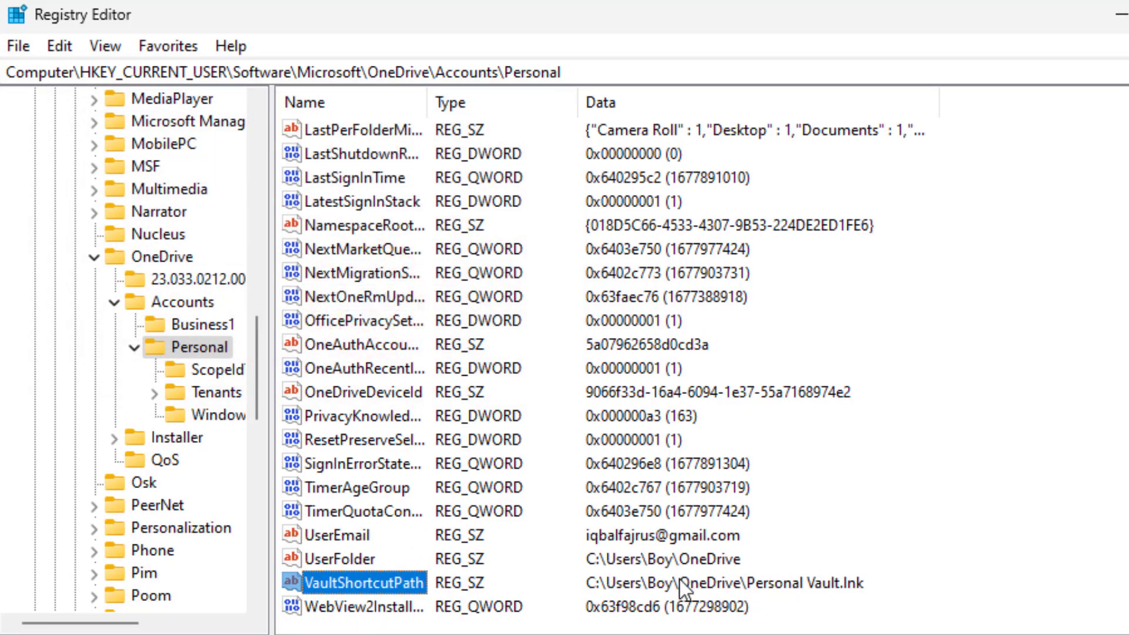
In the ScopeIdToMountPointPathCache subkey of Personal, set the OneDrive mount path value to C:\Users\Boy\OneDrive.
{"action": "scroll", "coordinate": [680, 580], "scroll_direction": "up", "scroll_amount": 8}
{"action": "scroll", "coordinate": [670, 555], "scroll_direction": "down", "scroll_amount": 8}
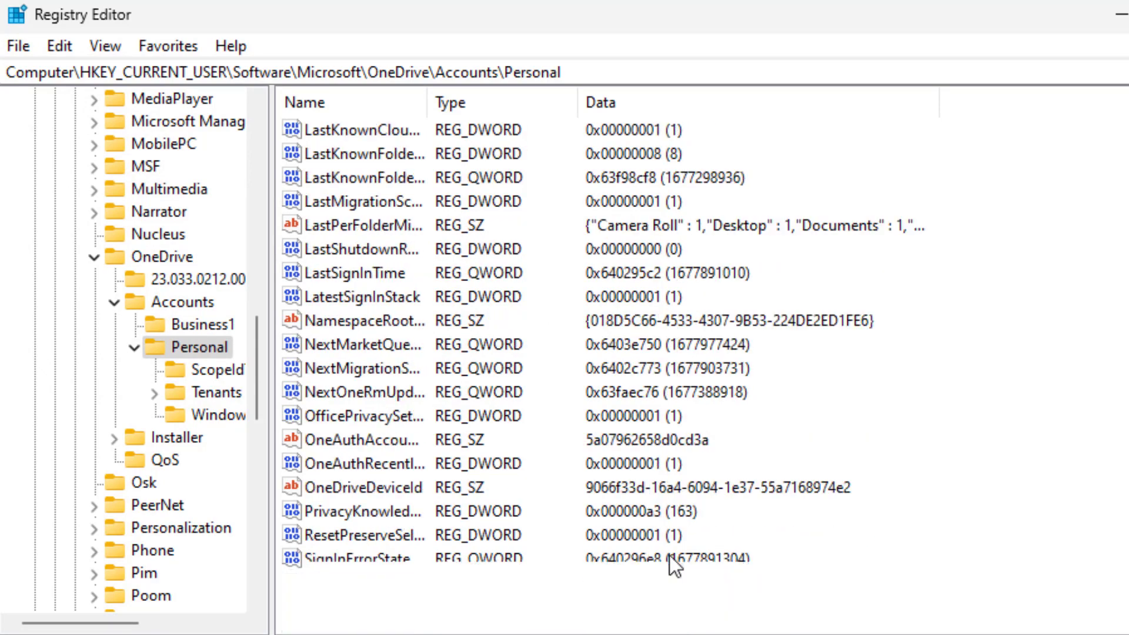
{"action": "left_click", "coordinate": [214, 371]}
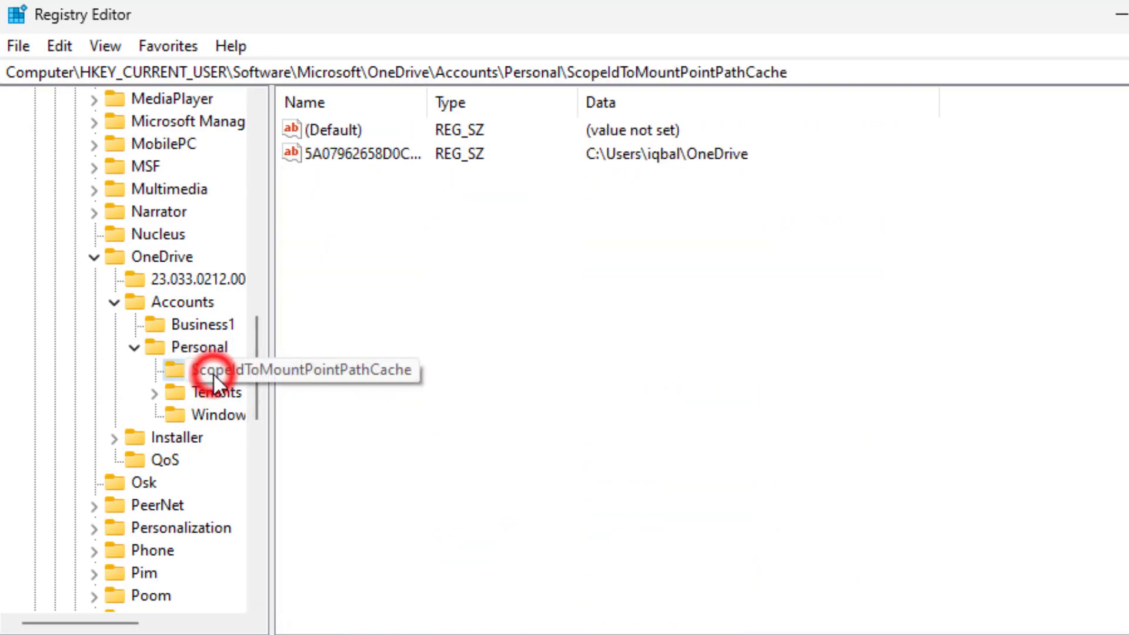
{"action": "double_click", "coordinate": [393, 159]}
{"action": "left_click", "coordinate": [171, 254]}
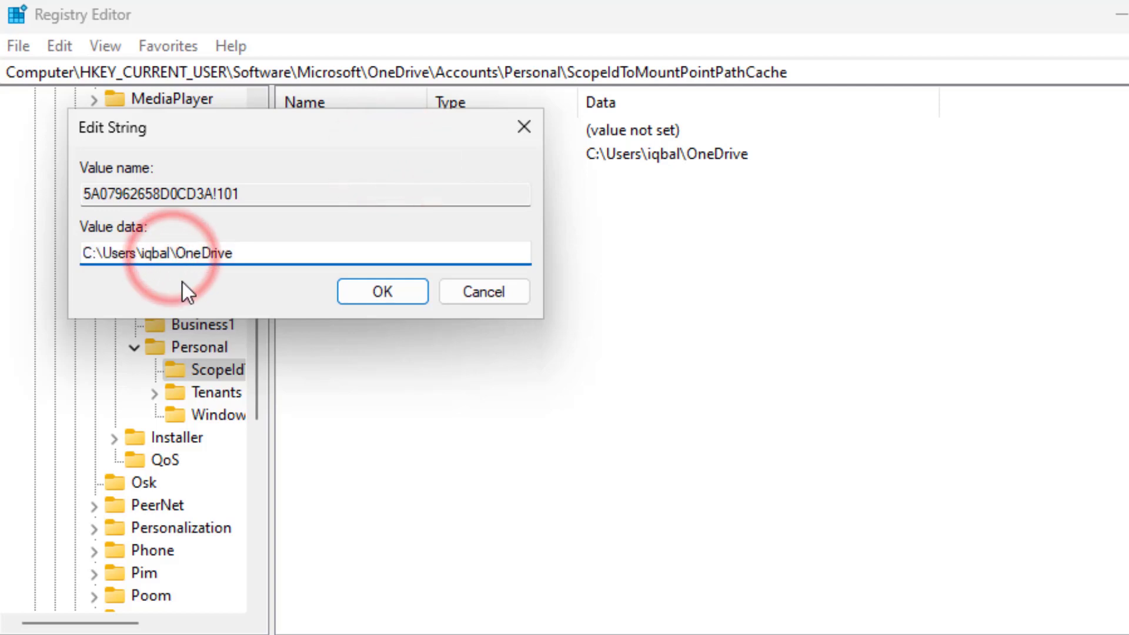
{"action": "key", "text": "BackSpace"}
{"action": "key", "text": "BackSpace"}
{"action": "key", "text": "BackSpace"}
{"action": "key", "text": "BackSpace"}
{"action": "key", "text": "BackSpace"}
{"action": "type", "text": "Boy"}
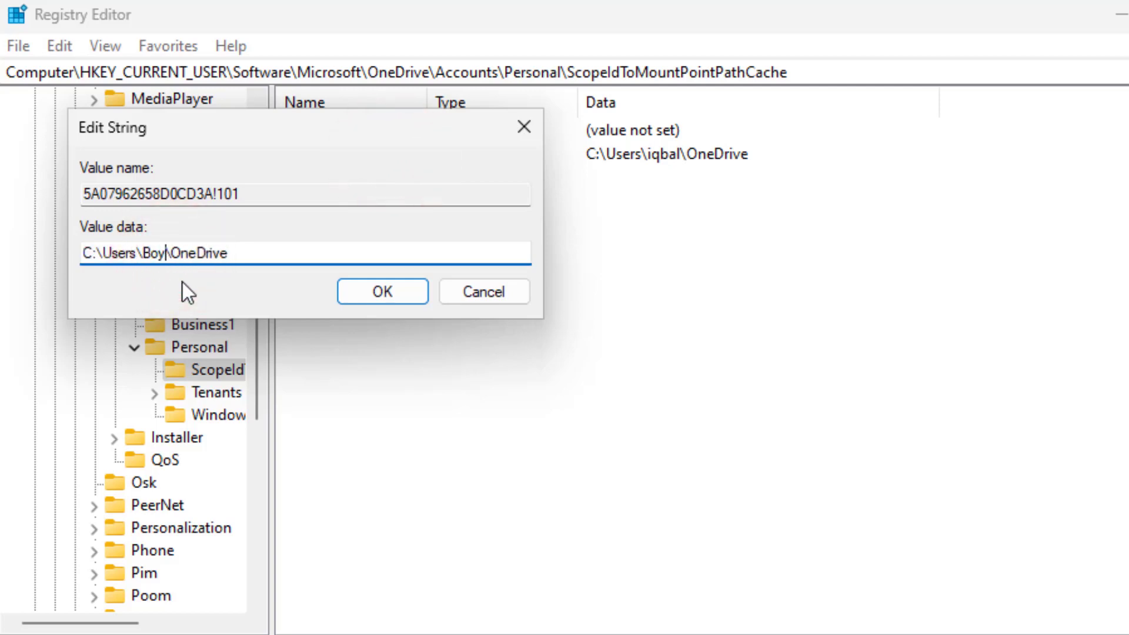
{"action": "left_click", "coordinate": [376, 297]}
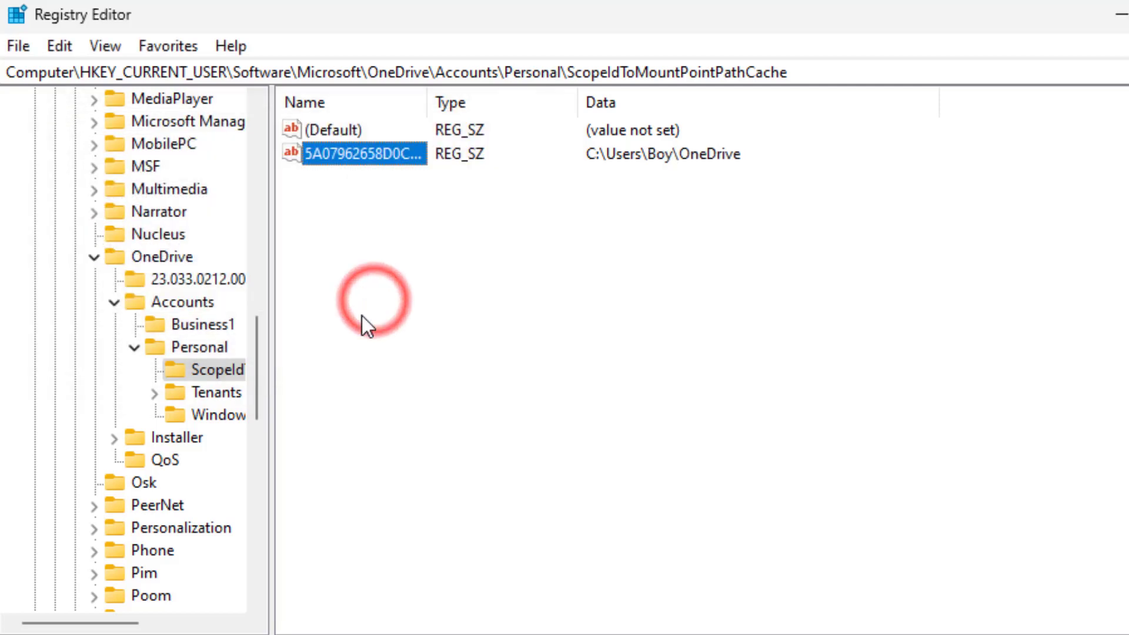
Check the Tenants\OneDrive and WindowsSecurityCenterIntegration subkeys of Personal for paths pointing to the old user folder.
{"action": "double_click", "coordinate": [225, 394]}
{"action": "left_click", "coordinate": [225, 416]}
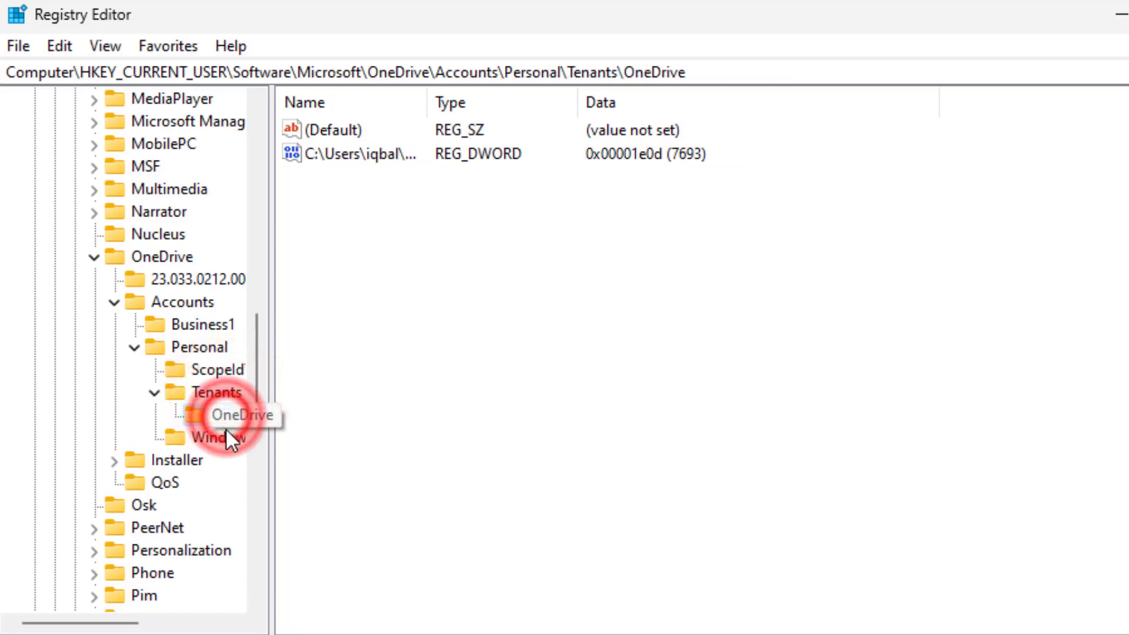
{"action": "left_click", "coordinate": [225, 434]}
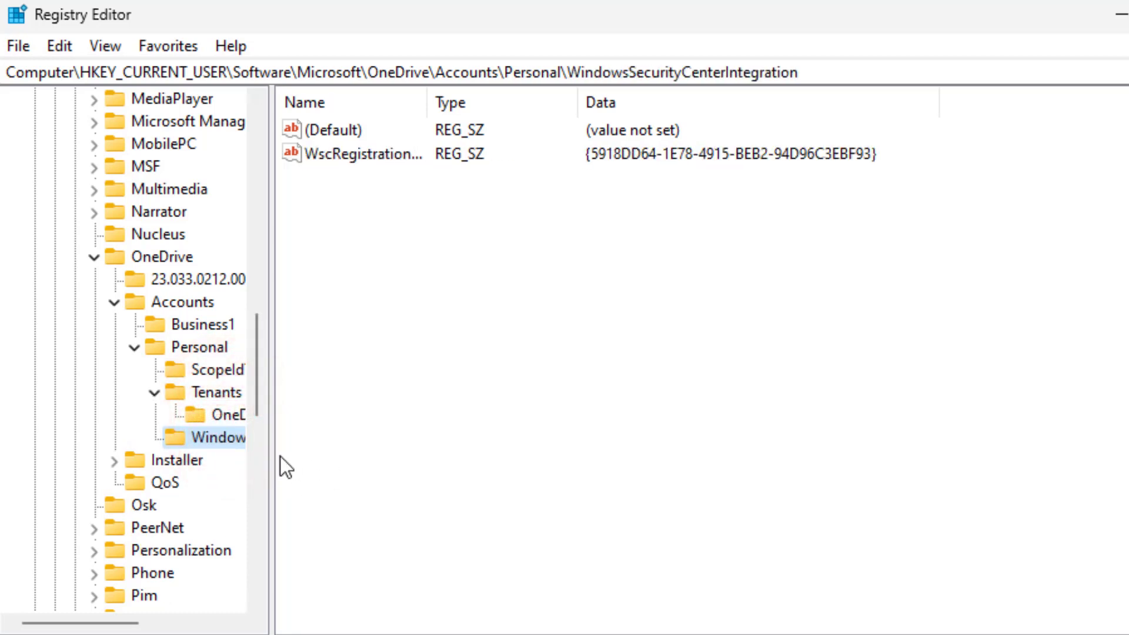
{"action": "left_click", "coordinate": [220, 439]}
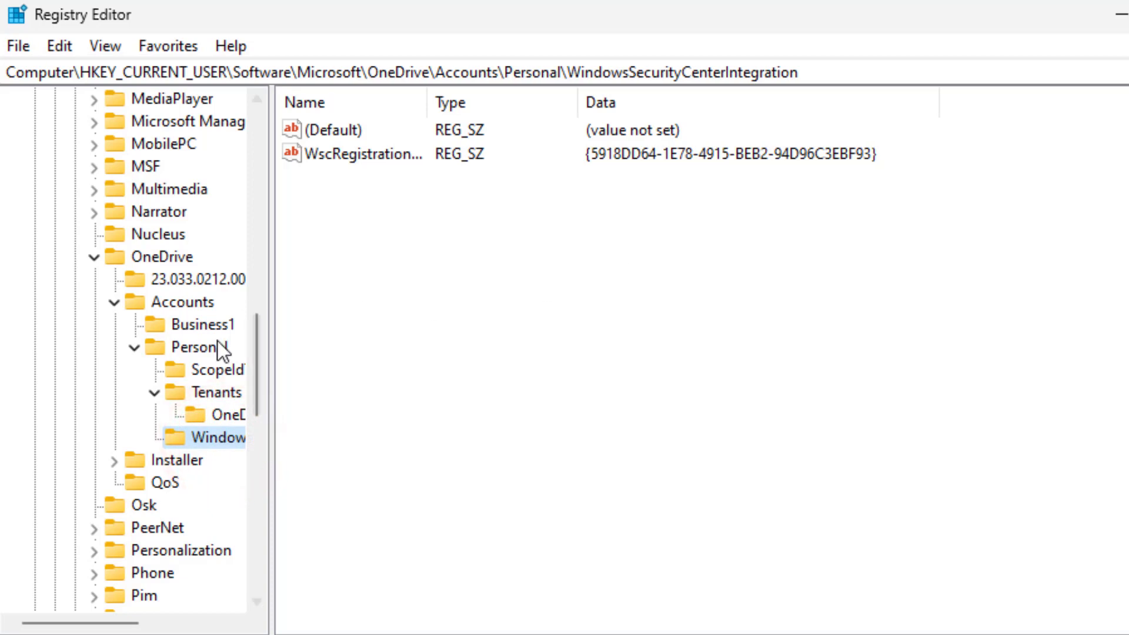
Collapse the Microsoft, Software and HKEY_CURRENT_USER branches of the registry tree.
{"action": "scroll", "coordinate": [195, 365], "scroll_direction": "up", "scroll_amount": 10}
{"action": "scroll", "coordinate": [119, 381], "scroll_direction": "up", "scroll_amount": 3}
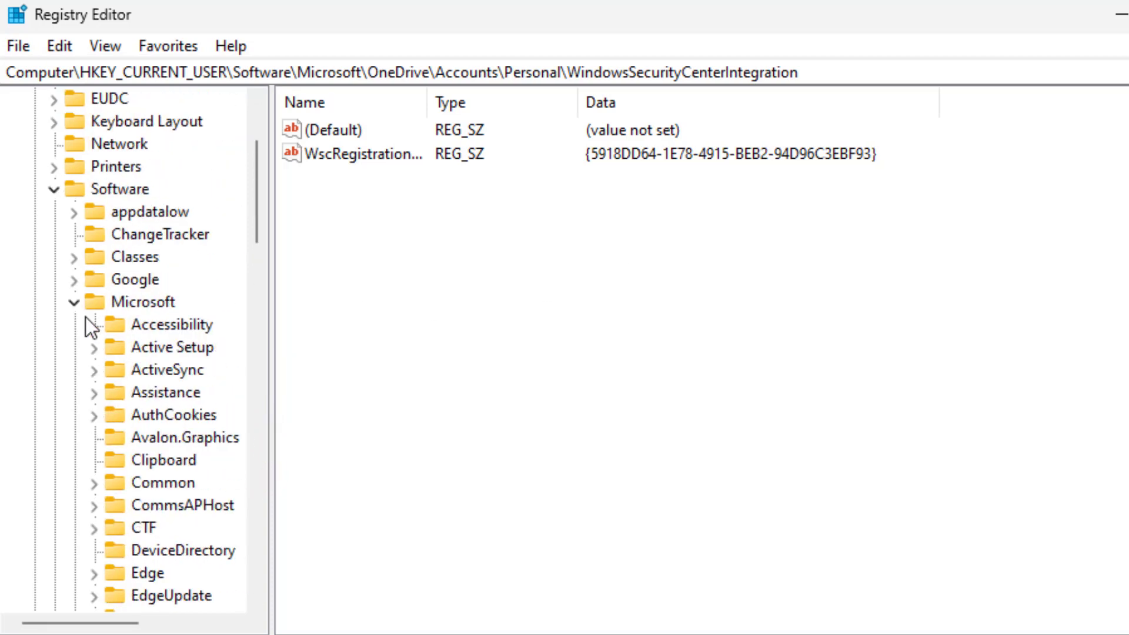
{"action": "left_click", "coordinate": [73, 300]}
{"action": "left_click", "coordinate": [56, 260]}
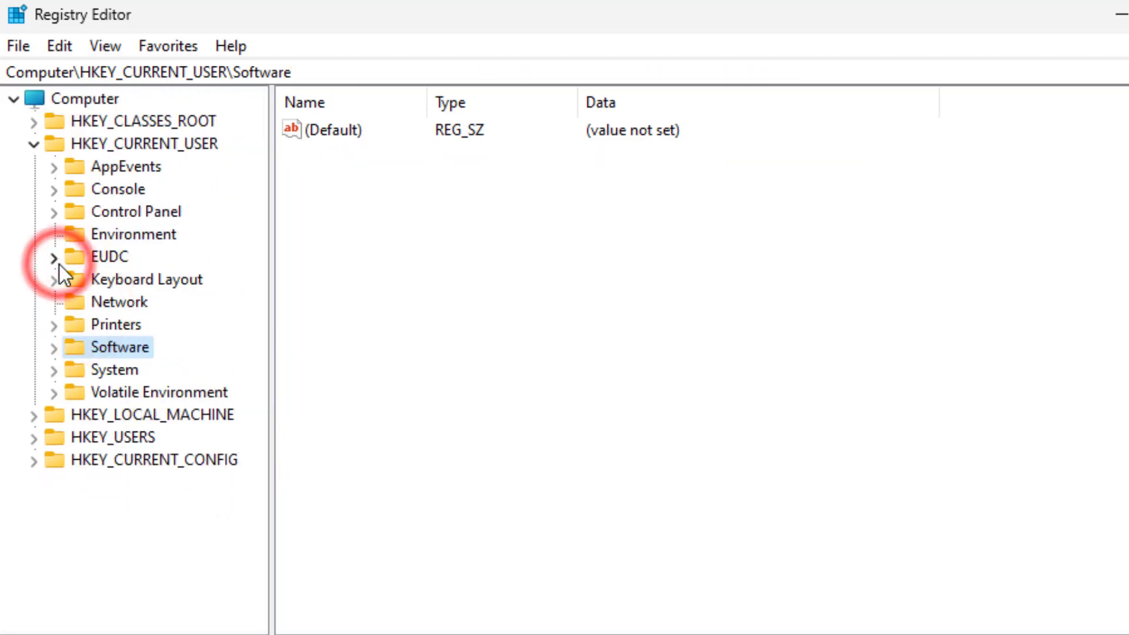
{"action": "left_click", "coordinate": [28, 146]}
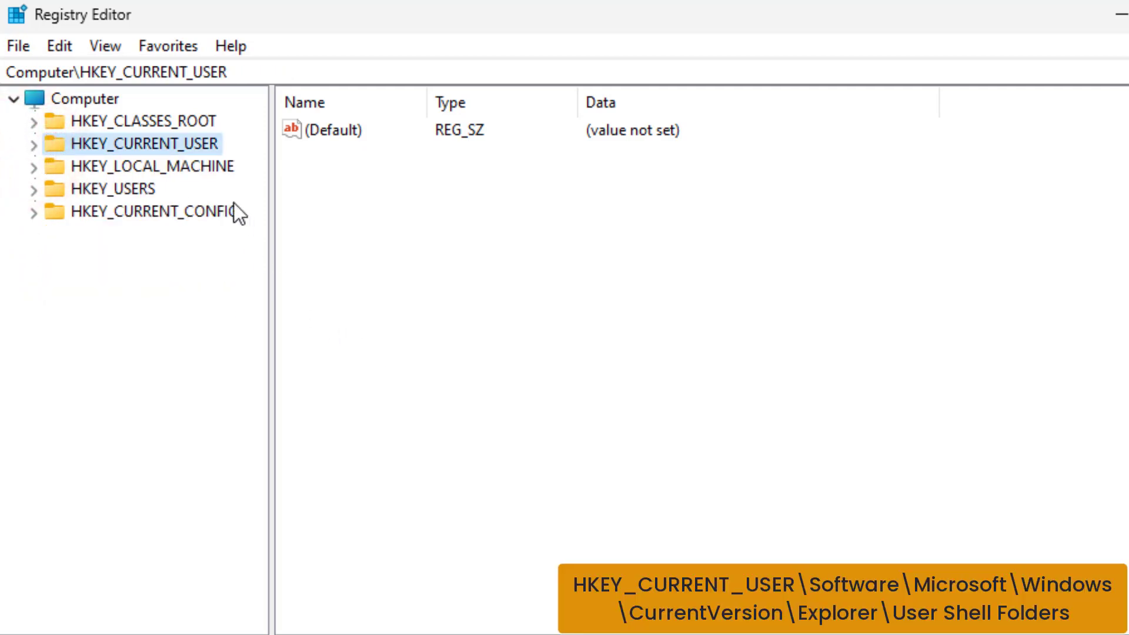
Expand HKEY_CURRENT_USER again down to the Software\Microsoft key.
{"action": "double_click", "coordinate": [202, 145]}
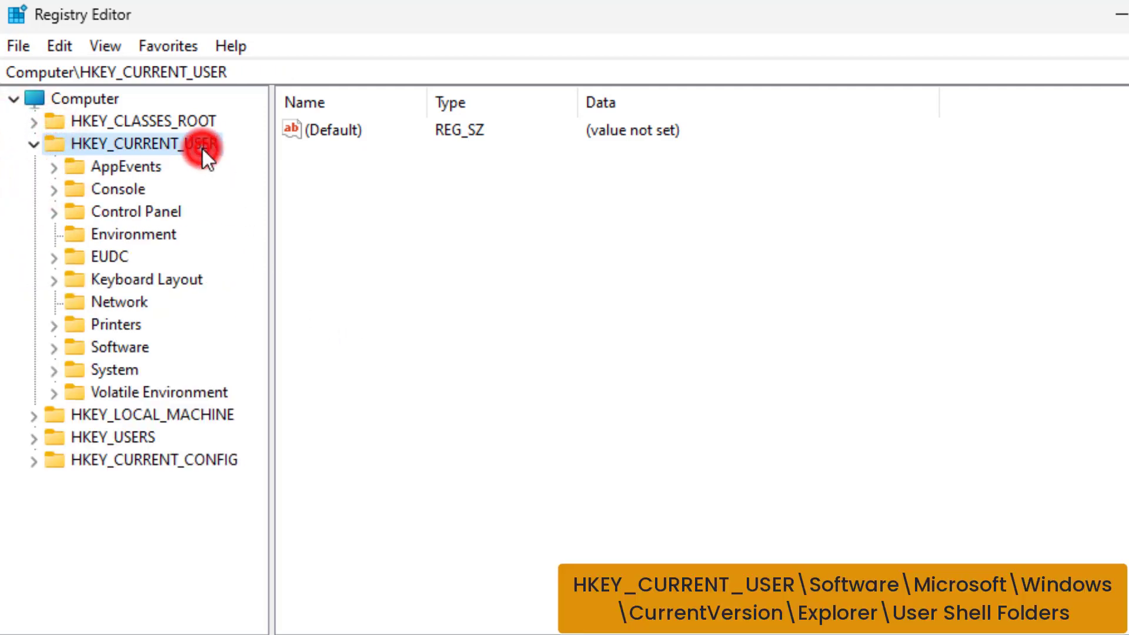
{"action": "left_click", "coordinate": [139, 348]}
{"action": "double_click", "coordinate": [144, 347]}
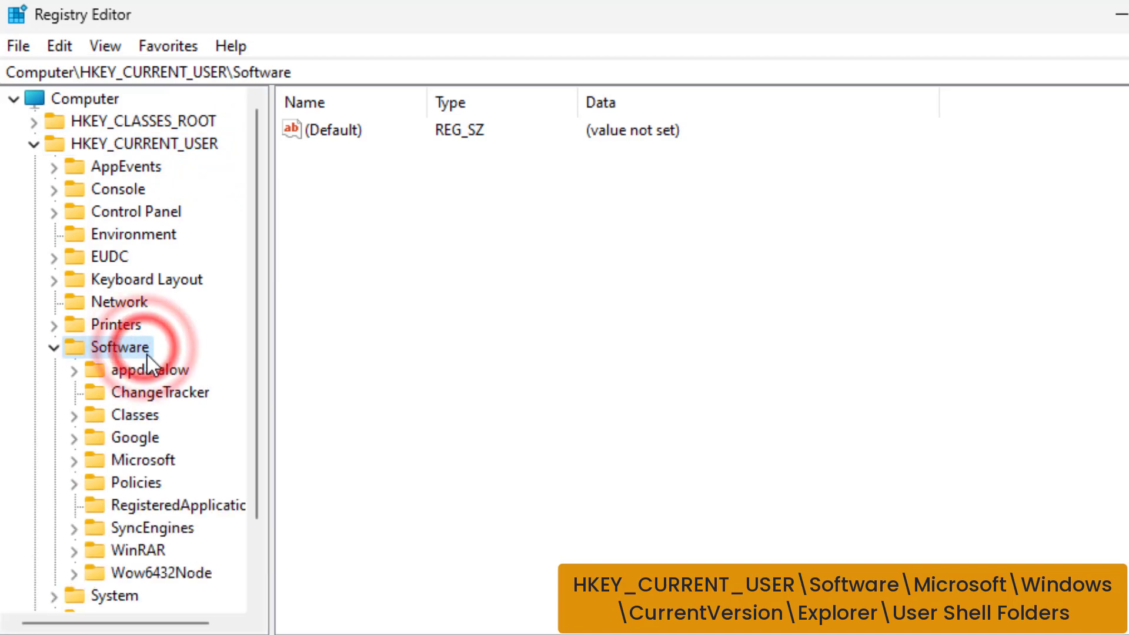
{"action": "left_click", "coordinate": [174, 375]}
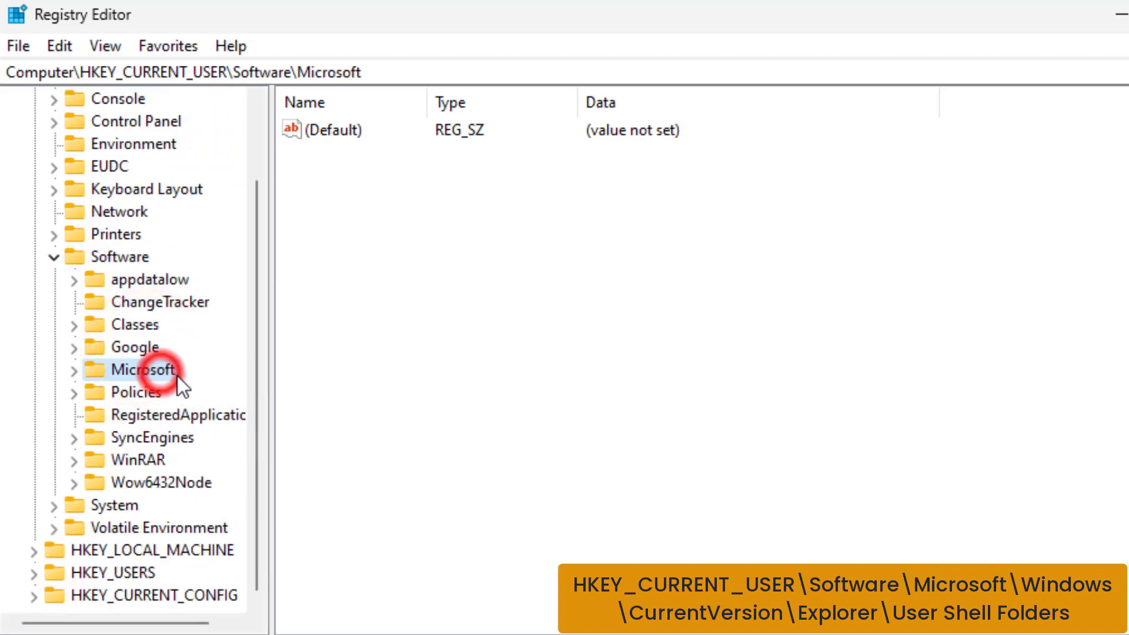
{"action": "double_click", "coordinate": [175, 376]}
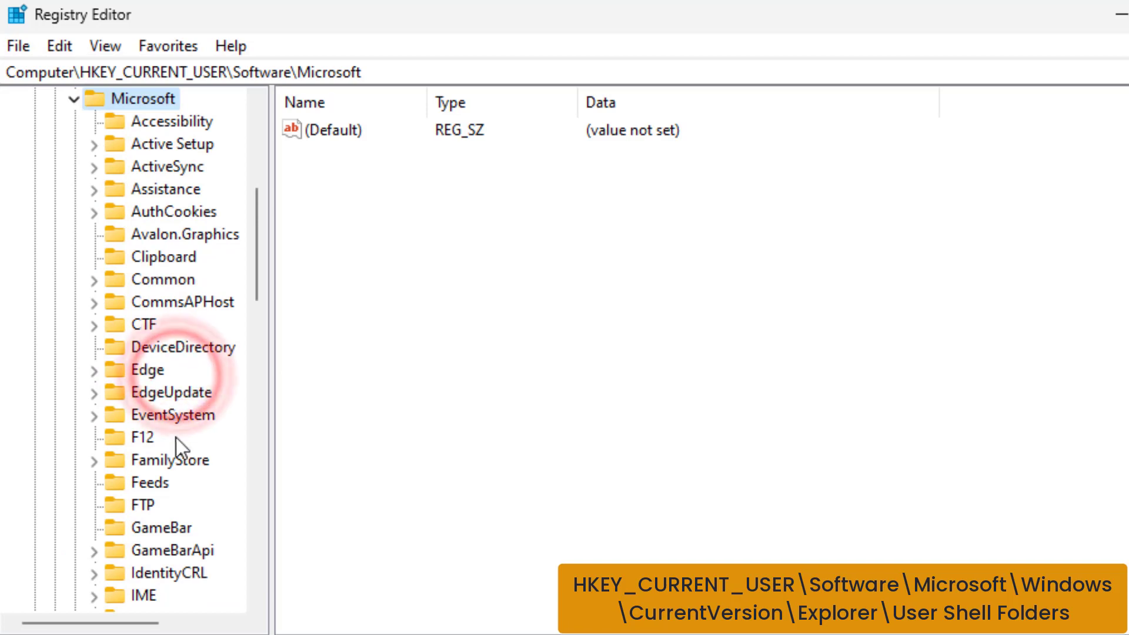
Expand the Windows key under Microsoft and its CurrentVersion subkey.
{"action": "scroll", "coordinate": [160, 451], "scroll_direction": "down", "scroll_amount": 15}
{"action": "scroll", "coordinate": [169, 475], "scroll_direction": "down", "scroll_amount": 3}
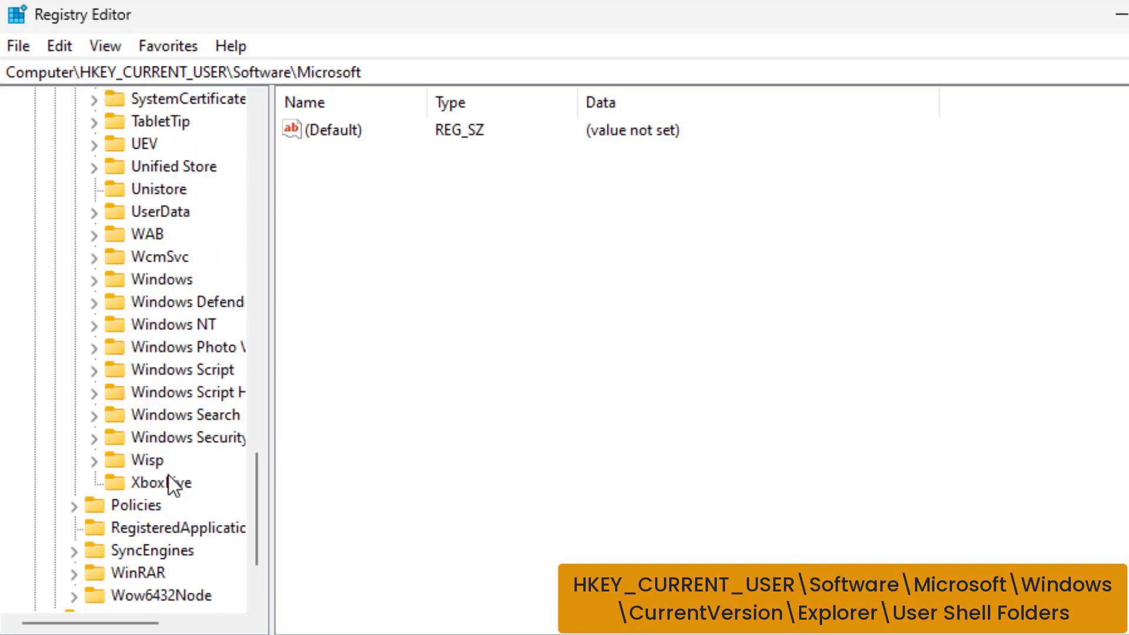
{"action": "left_click", "coordinate": [177, 280]}
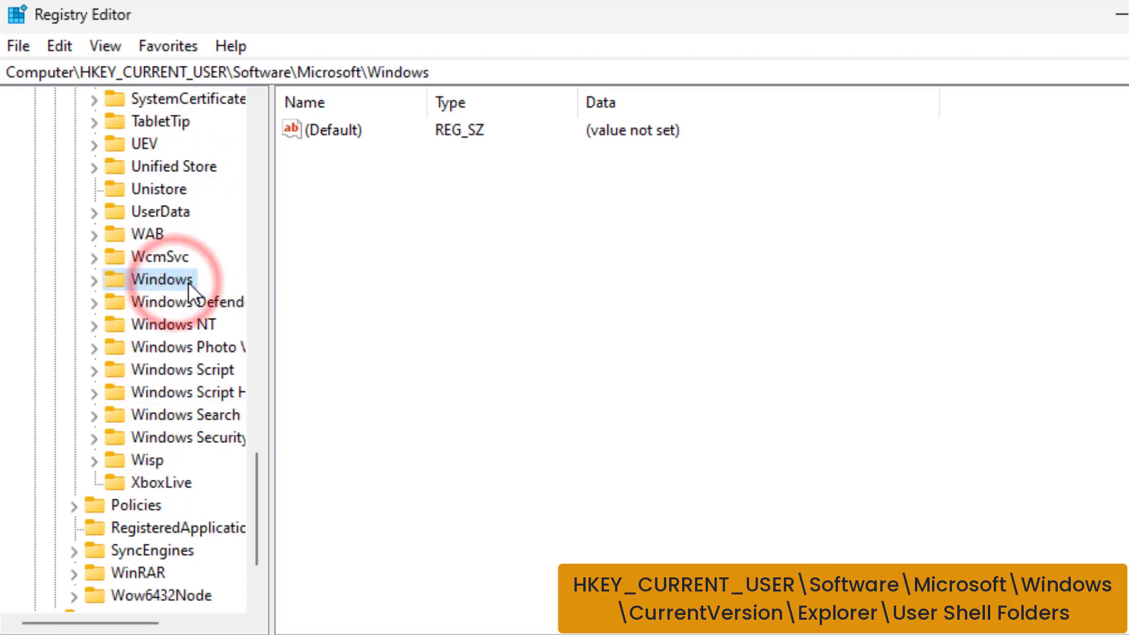
{"action": "double_click", "coordinate": [186, 282]}
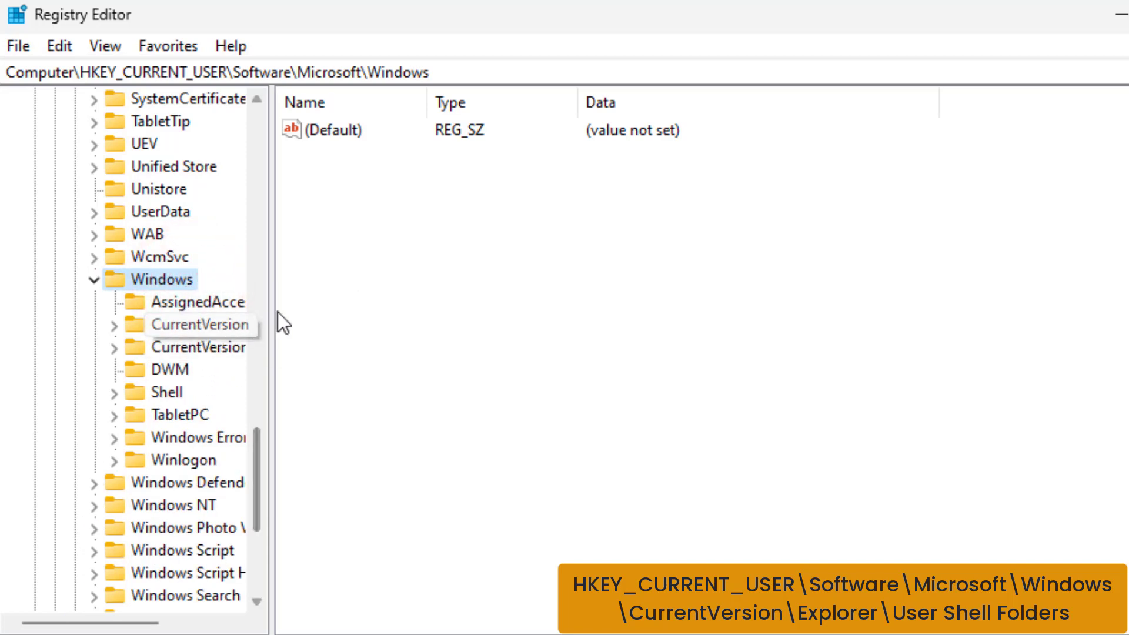
{"action": "left_click_drag", "start_coordinate": [275, 312], "coordinate": [320, 323]}
{"action": "left_click", "coordinate": [248, 330]}
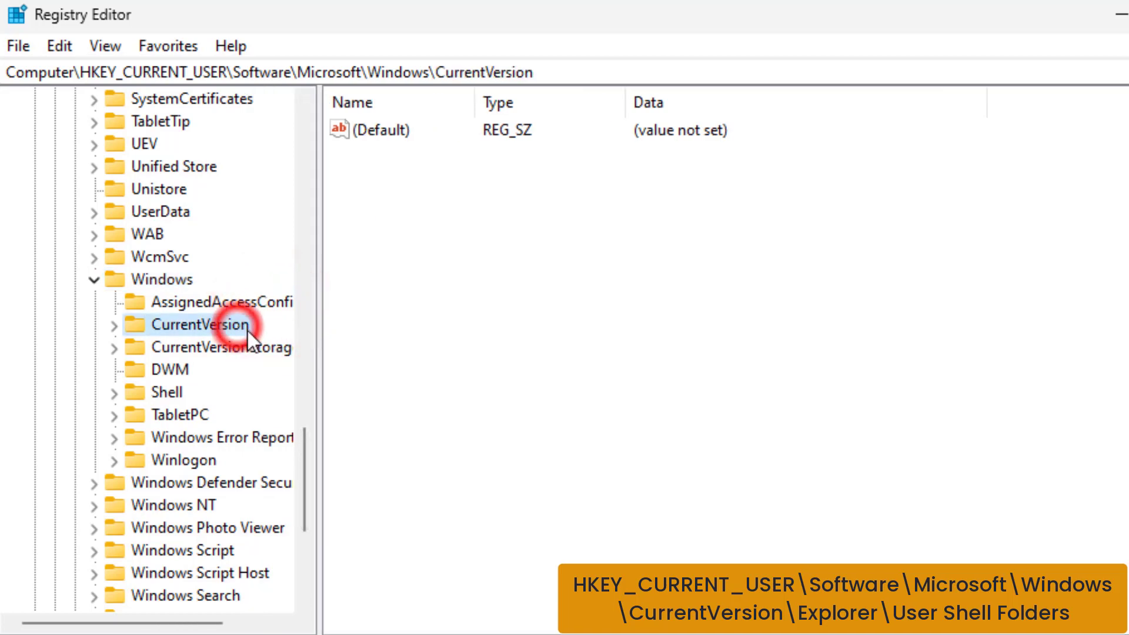
{"action": "double_click", "coordinate": [248, 331]}
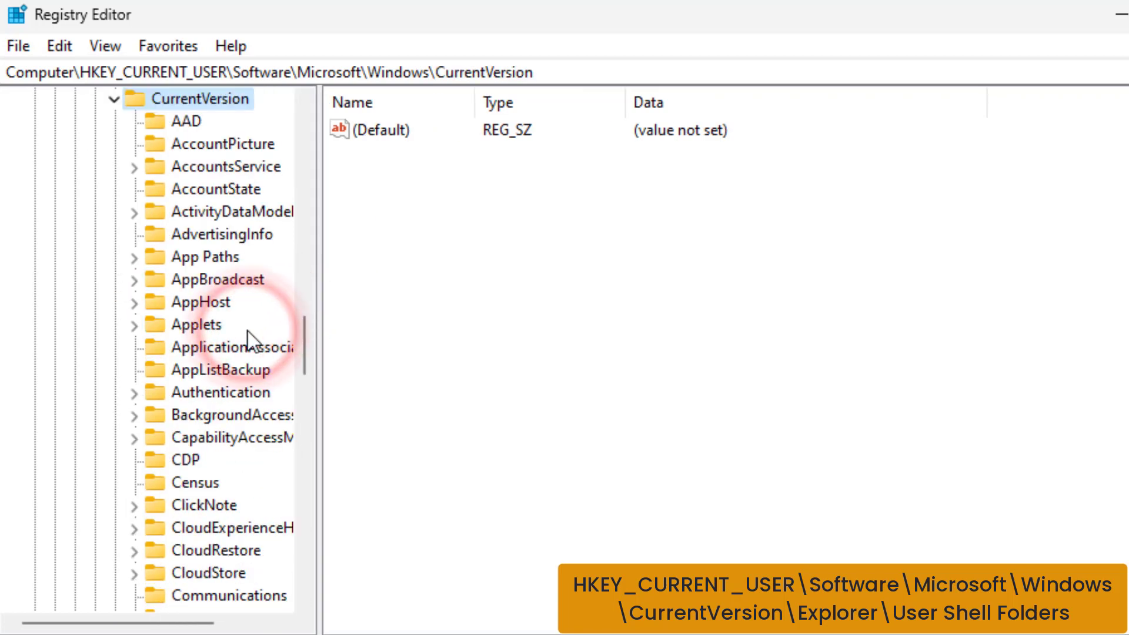
Expand the Explorer key under CurrentVersion and open its User Shell Folders subkey.
{"action": "scroll", "coordinate": [247, 336], "scroll_direction": "down", "scroll_amount": 2}
{"action": "scroll", "coordinate": [246, 340], "scroll_direction": "down", "scroll_amount": 4}
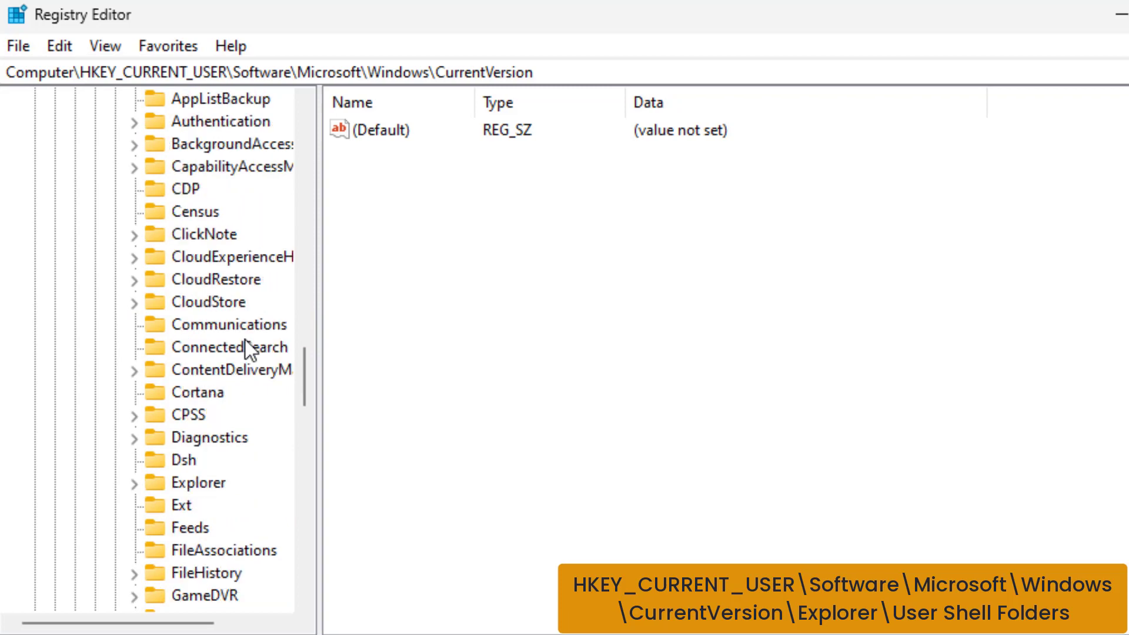
{"action": "left_click", "coordinate": [207, 347]}
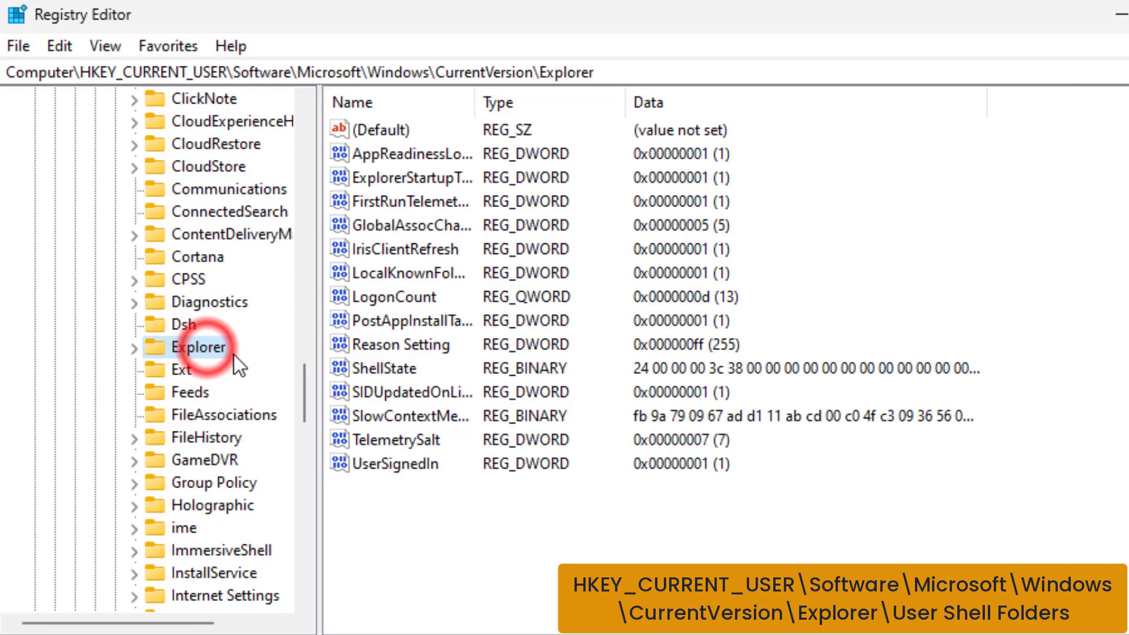
{"action": "double_click", "coordinate": [223, 349]}
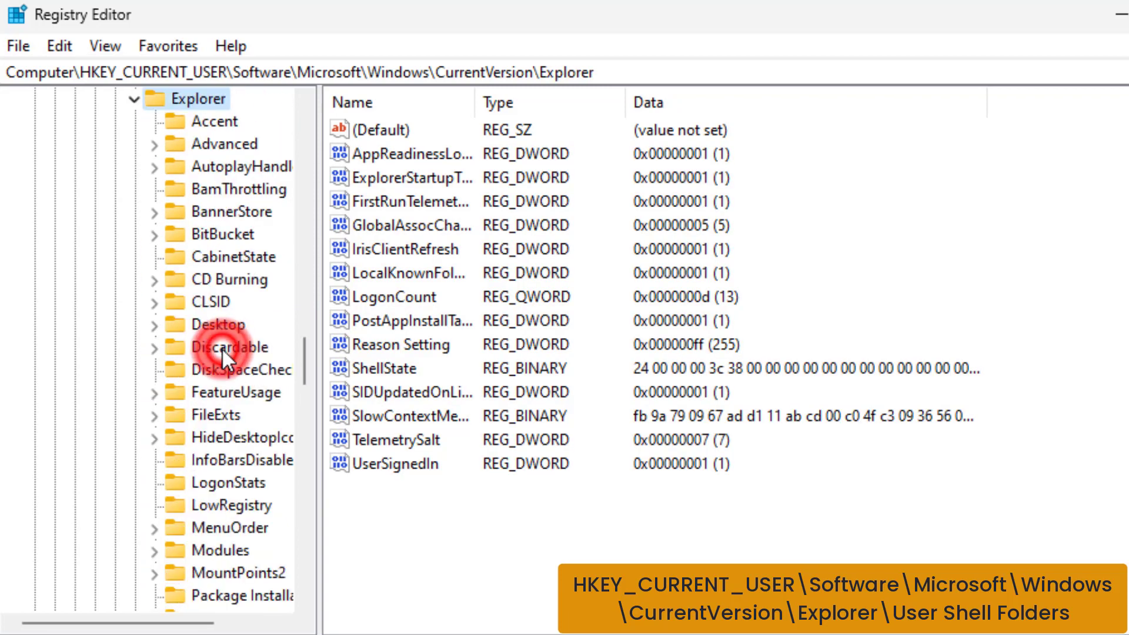
{"action": "scroll", "coordinate": [223, 367], "scroll_direction": "down", "scroll_amount": 3}
{"action": "scroll", "coordinate": [224, 368], "scroll_direction": "down", "scroll_amount": 7}
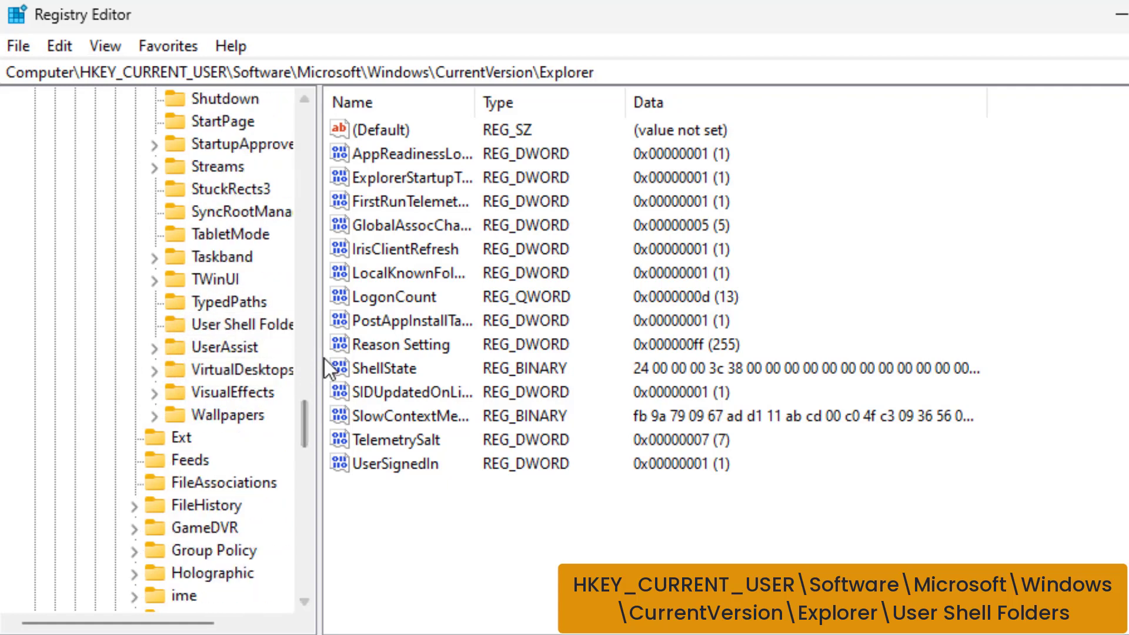
{"action": "left_click_drag", "start_coordinate": [319, 359], "coordinate": [391, 360]}
{"action": "left_click", "coordinate": [295, 328]}
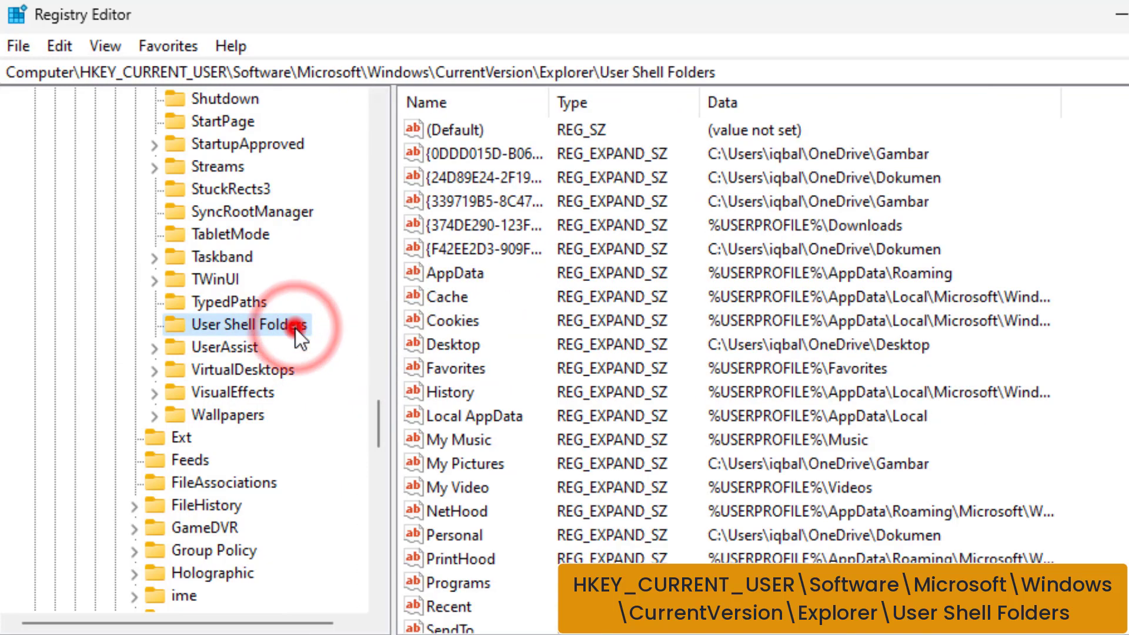
{"action": "left_click", "coordinate": [294, 327]}
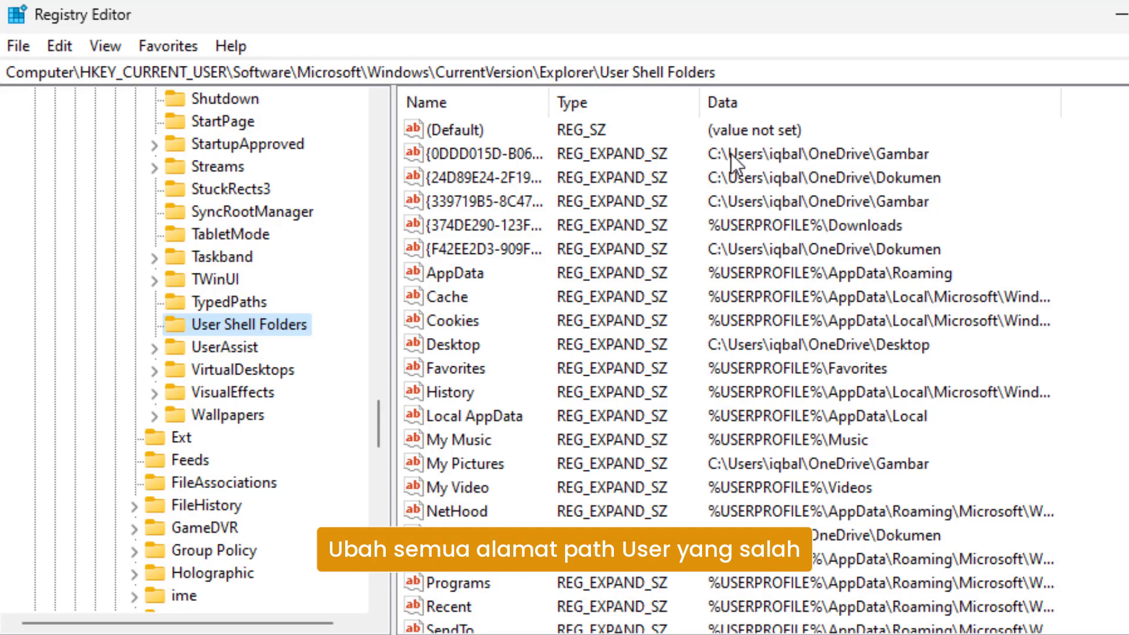
{"action": "double_click", "coordinate": [537, 151]}
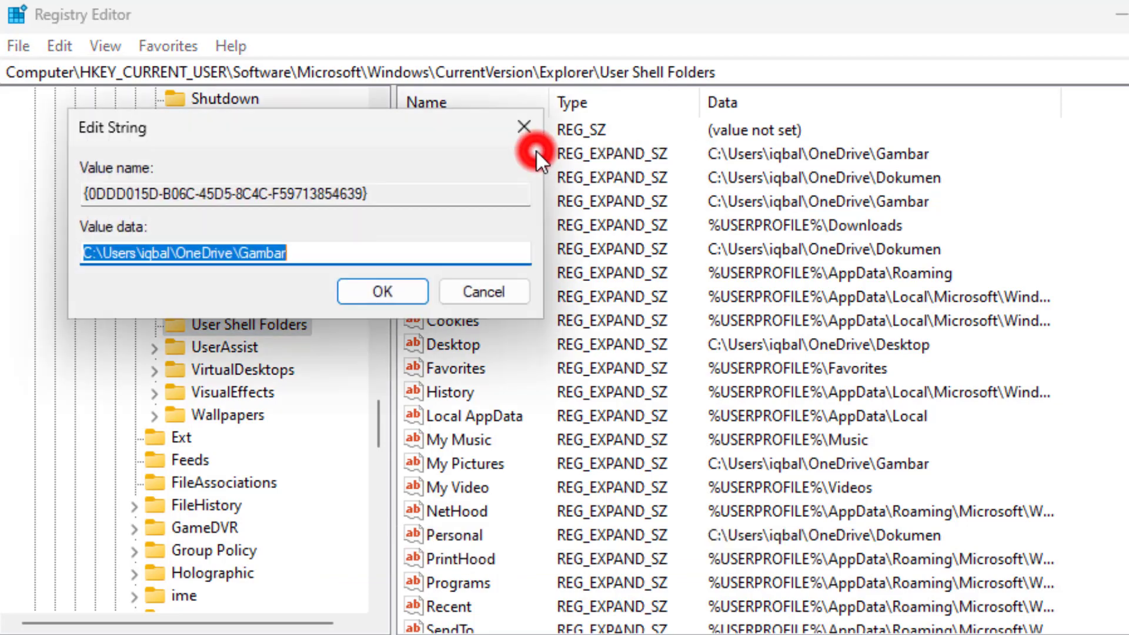
{"action": "left_click", "coordinate": [171, 254]}
{"action": "key", "text": "BackSpace"}
{"action": "key", "text": "BackSpace"}
{"action": "key", "text": "BackSpace"}
{"action": "key", "text": "BackSpace"}
{"action": "key", "text": "BackSpace"}
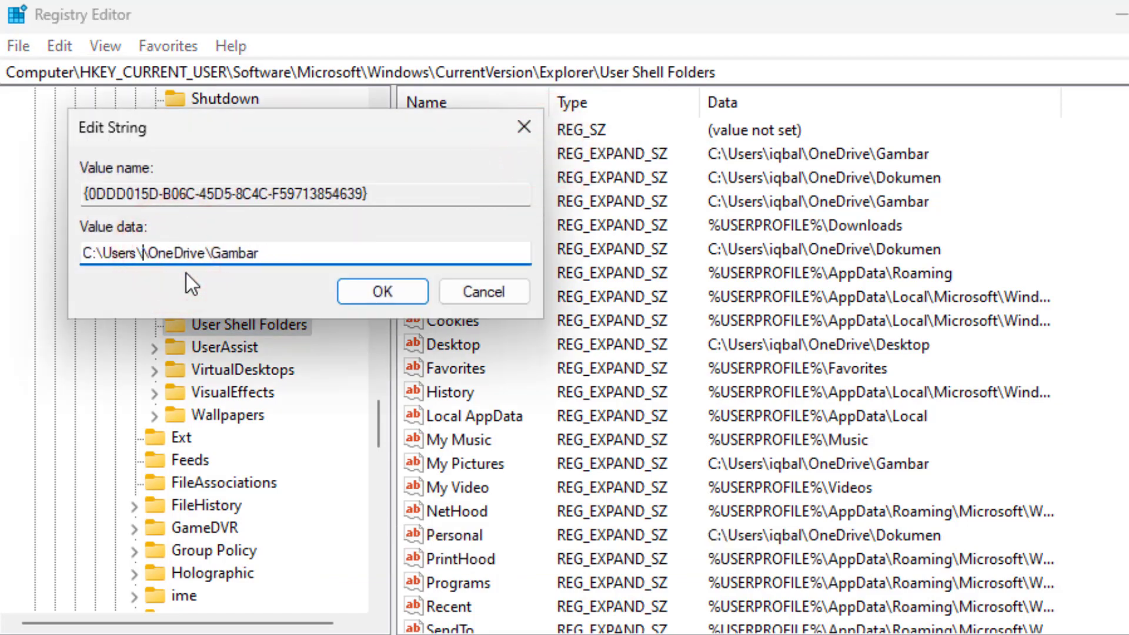
{"action": "type", "text": "Boy"}
{"action": "left_click", "coordinate": [362, 293]}
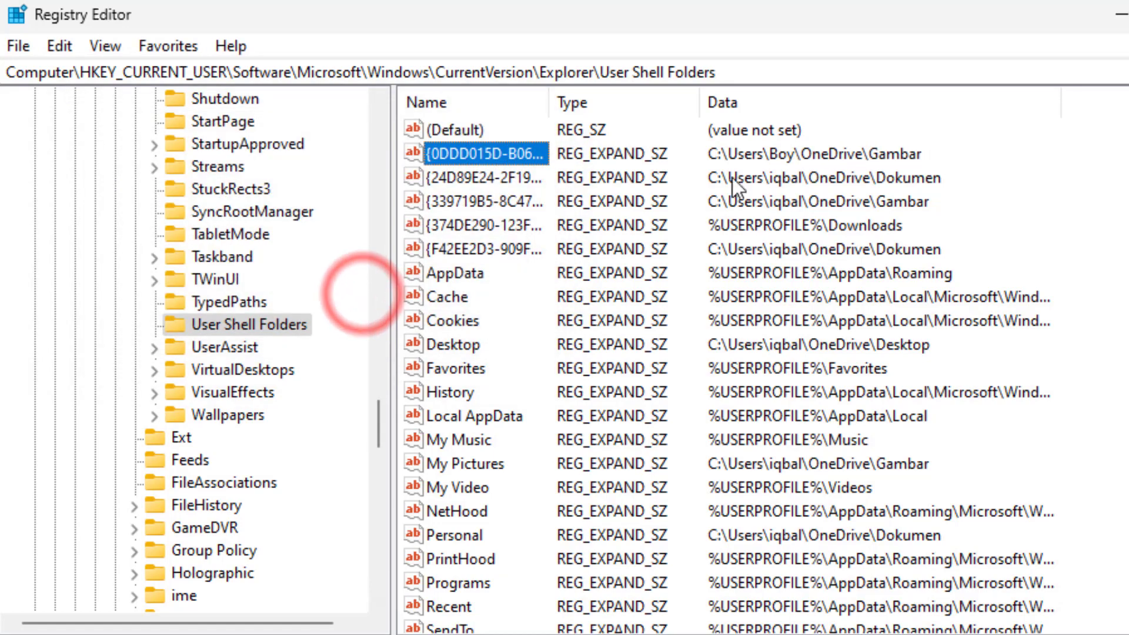
Set the data of the {24D89E24-2F19-4534-9DDE-6A6671FBB8FE} value to C:\Users\Boy\OneDrive\Dokumen.
{"action": "double_click", "coordinate": [482, 177]}
{"action": "left_click", "coordinate": [170, 253]}
{"action": "key", "text": "BackSpace"}
{"action": "key", "text": "BackSpace"}
{"action": "key", "text": "BackSpace"}
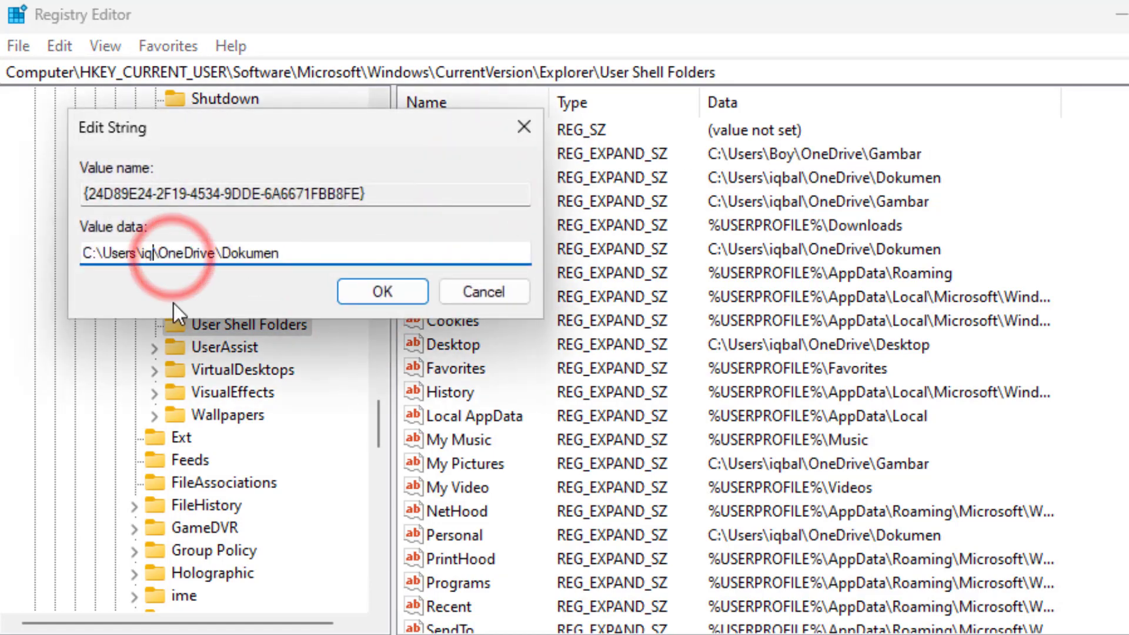
{"action": "key", "text": "BackSpace"}
{"action": "key", "text": "BackSpace"}
{"action": "type", "text": "Boy"}
{"action": "left_click", "coordinate": [389, 287]}
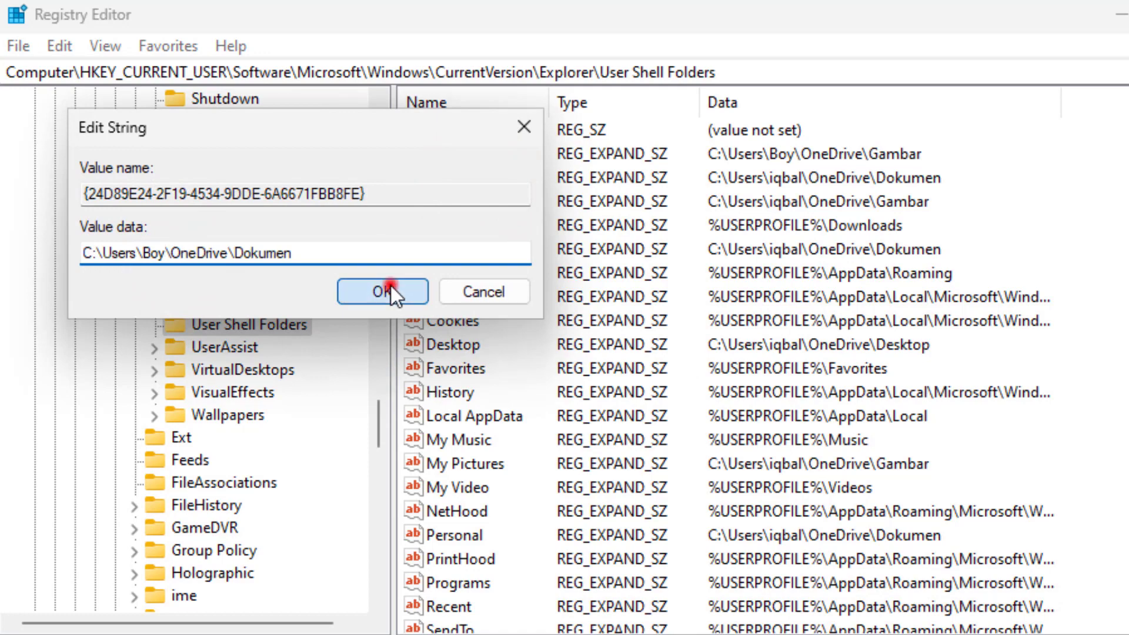
Set the data of the {339719B5-8C47-4894-94C2-D8F77ADD44A6} value to C:\Users\Boy\OneDrive\Gambar.
{"action": "double_click", "coordinate": [481, 202]}
{"action": "left_click", "coordinate": [170, 253]}
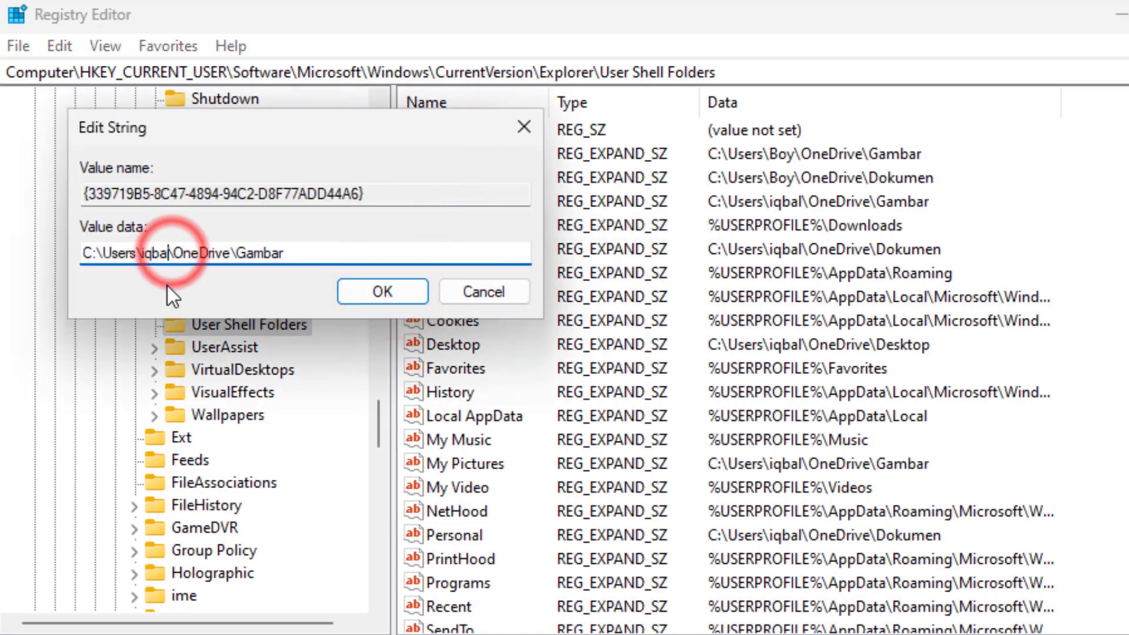
{"action": "key", "text": "BackSpace"}
{"action": "key", "text": "BackSpace"}
{"action": "key", "text": "BackSpace"}
{"action": "key", "text": "BackSpace"}
{"action": "key", "text": "BackSpace"}
{"action": "type", "text": "Boy"}
{"action": "key", "text": "Return"}
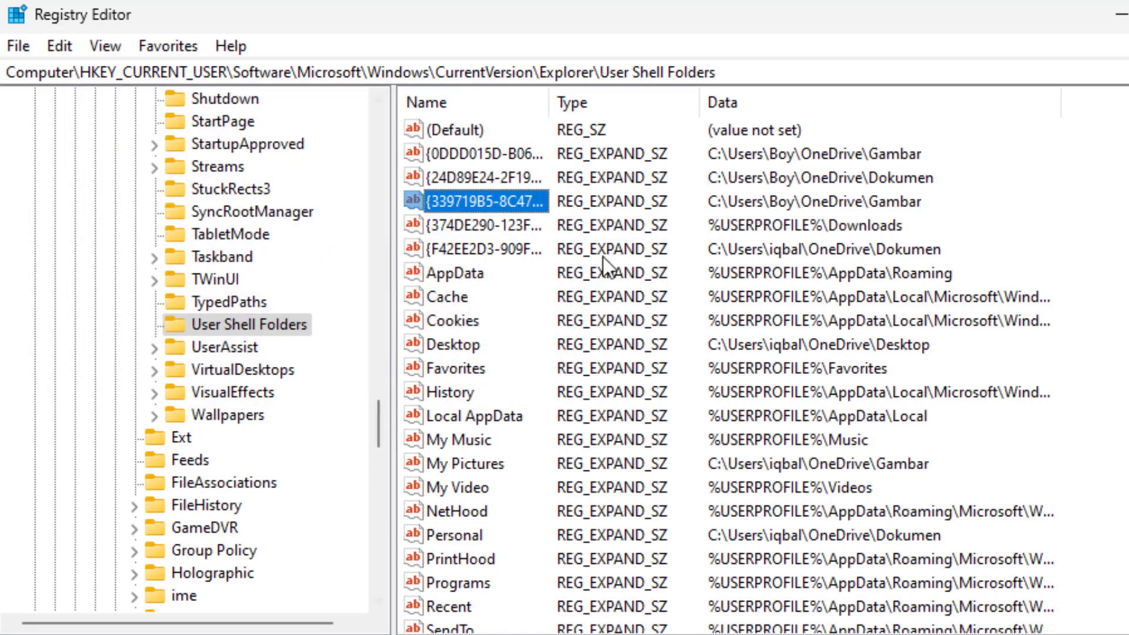
Set the data of the {F42EE2D3-909F-4907-8871-4C22FC0BF756} value to C:\Users\Boy\OneDrive\Dokumen.
{"action": "double_click", "coordinate": [517, 252]}
{"action": "left_click", "coordinate": [171, 253]}
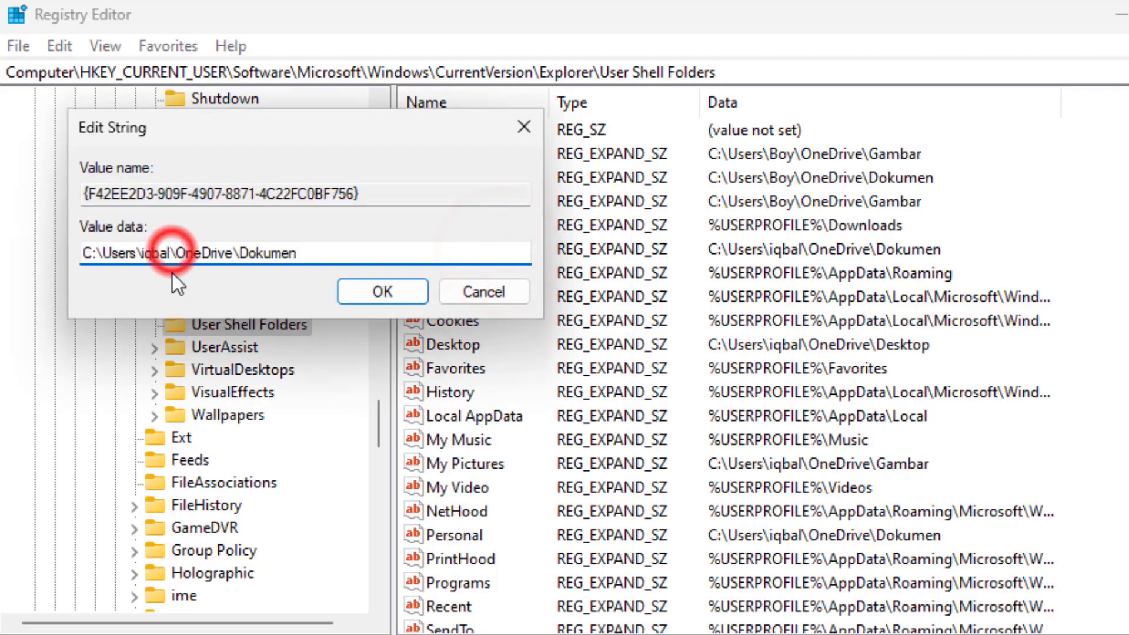
{"action": "key", "text": "BackSpace"}
{"action": "key", "text": "BackSpace"}
{"action": "key", "text": "BackSpace"}
{"action": "key", "text": "BackSpace"}
{"action": "key", "text": "BackSpace"}
{"action": "key", "text": "Return"}
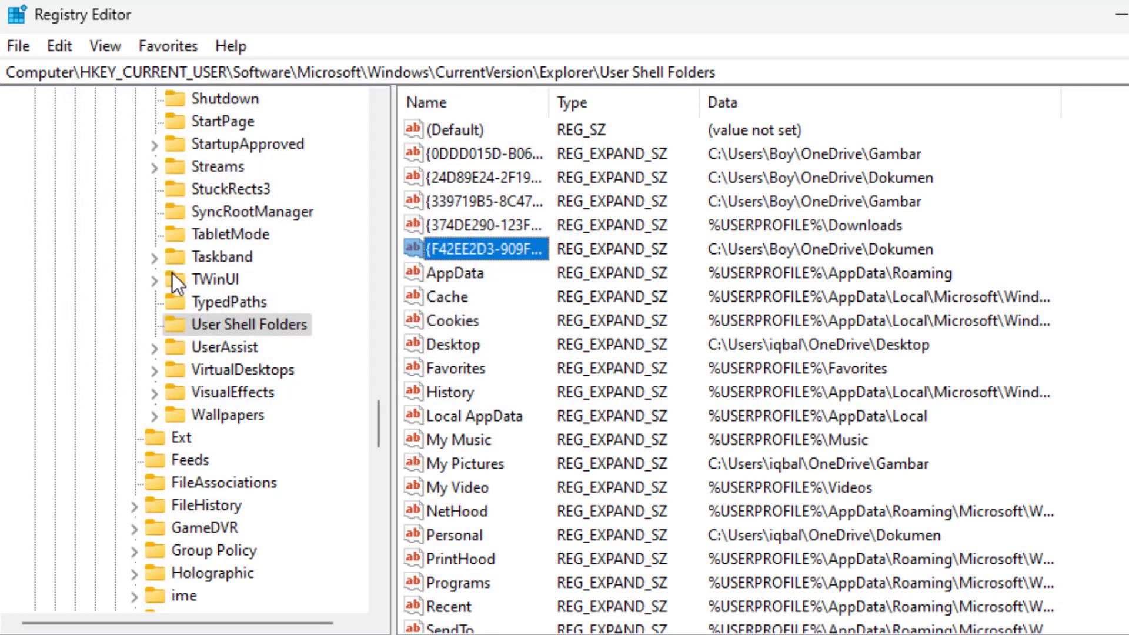
Change the Desktop value's path in User Shell Folders to C:\Users\Boy\OneDrive\Desktop.
{"action": "double_click", "coordinate": [462, 351]}
{"action": "double_click", "coordinate": [150, 253]}
{"action": "key", "text": "BackSpace"}
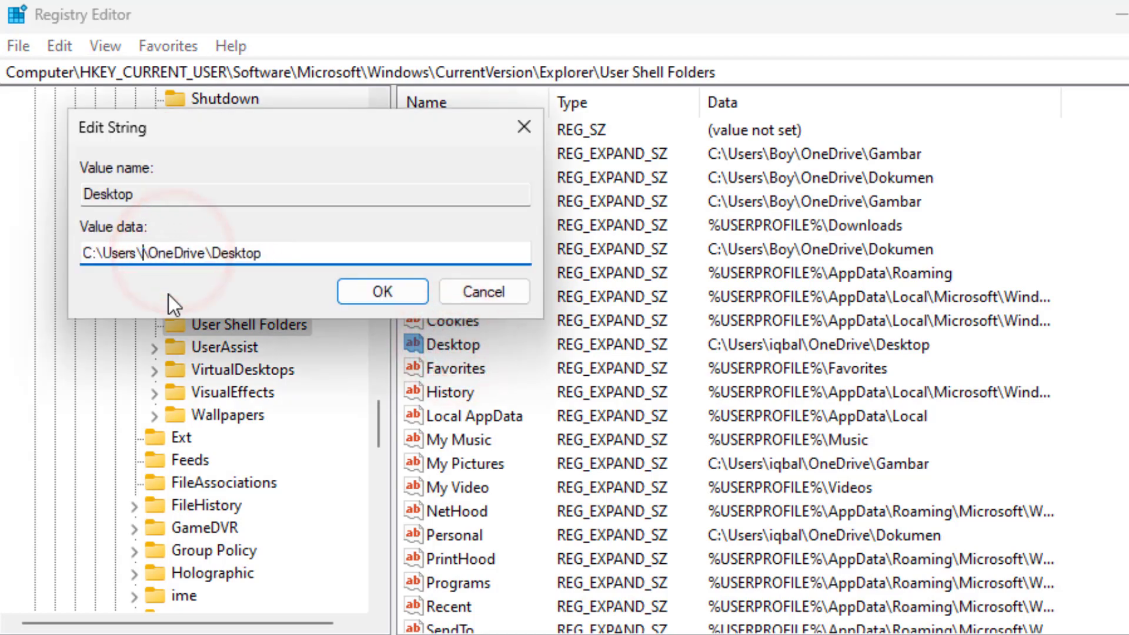
{"action": "type", "text": "Boy"}
{"action": "key", "text": "Return"}
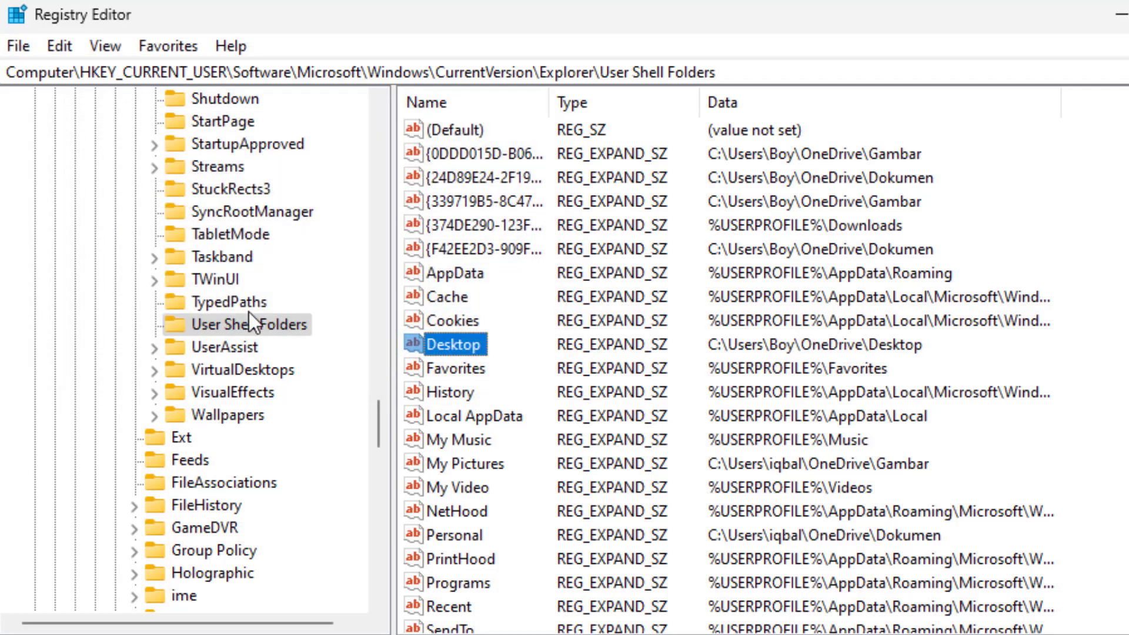
Change the My Pictures value's path in User Shell Folders to C:\Users\Boy\OneDrive\Gambar.
{"action": "double_click", "coordinate": [466, 461]}
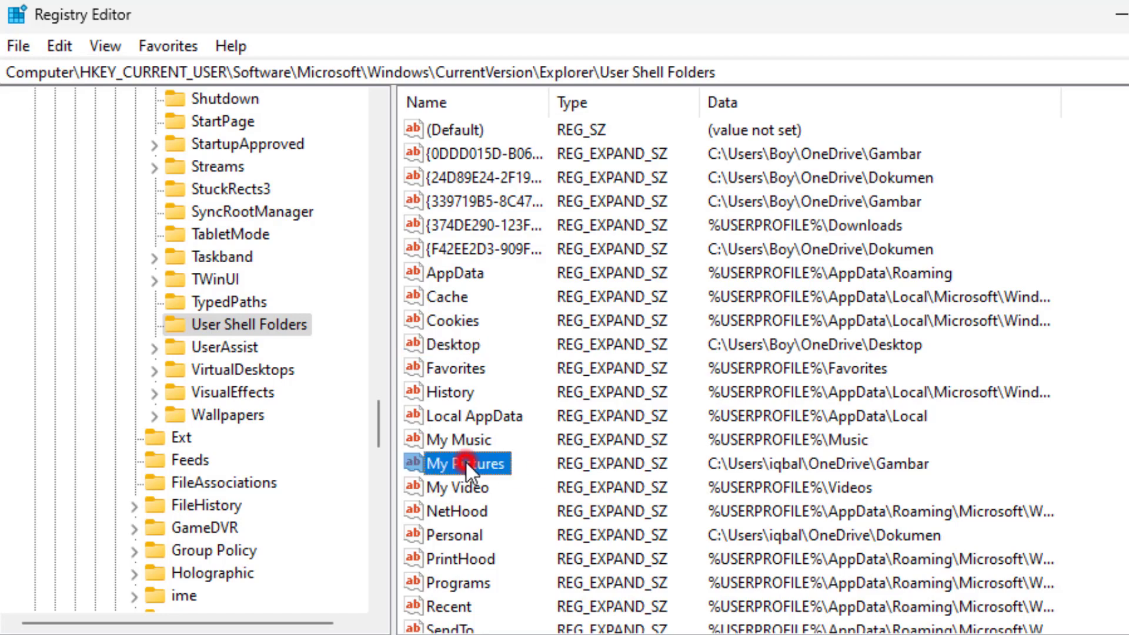
{"action": "left_click", "coordinate": [173, 253]}
{"action": "key", "text": "BackSpace"}
{"action": "key", "text": "BackSpace"}
{"action": "key", "text": "BackSpace"}
{"action": "key", "text": "BackSpace"}
{"action": "key", "text": "BackSpace"}
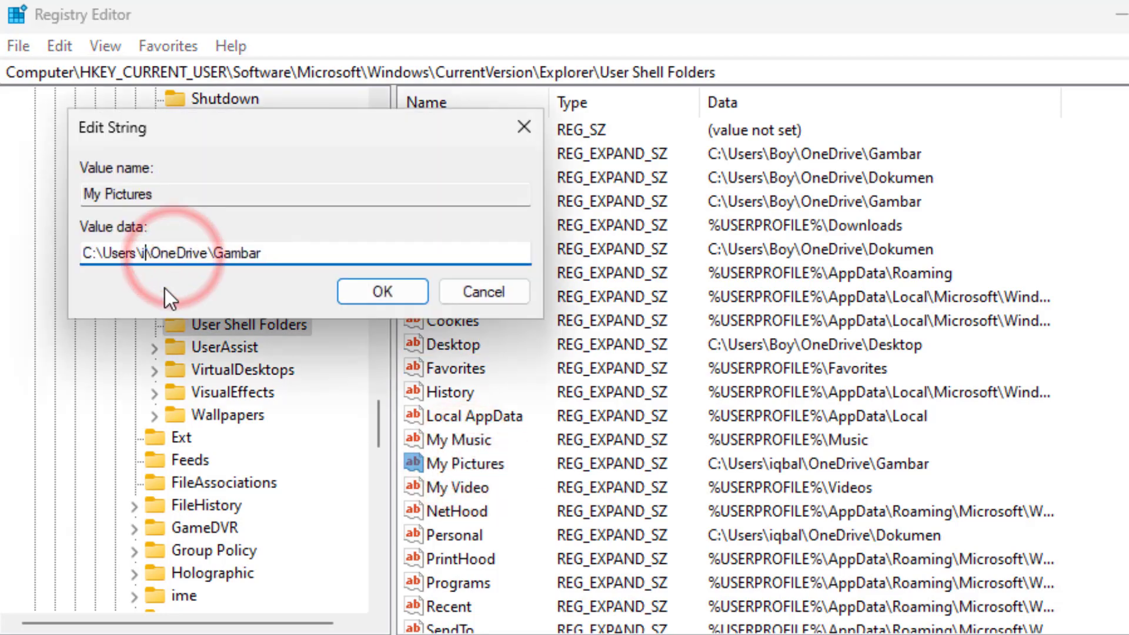
{"action": "type", "text": "Boy"}
{"action": "key", "text": "Return"}
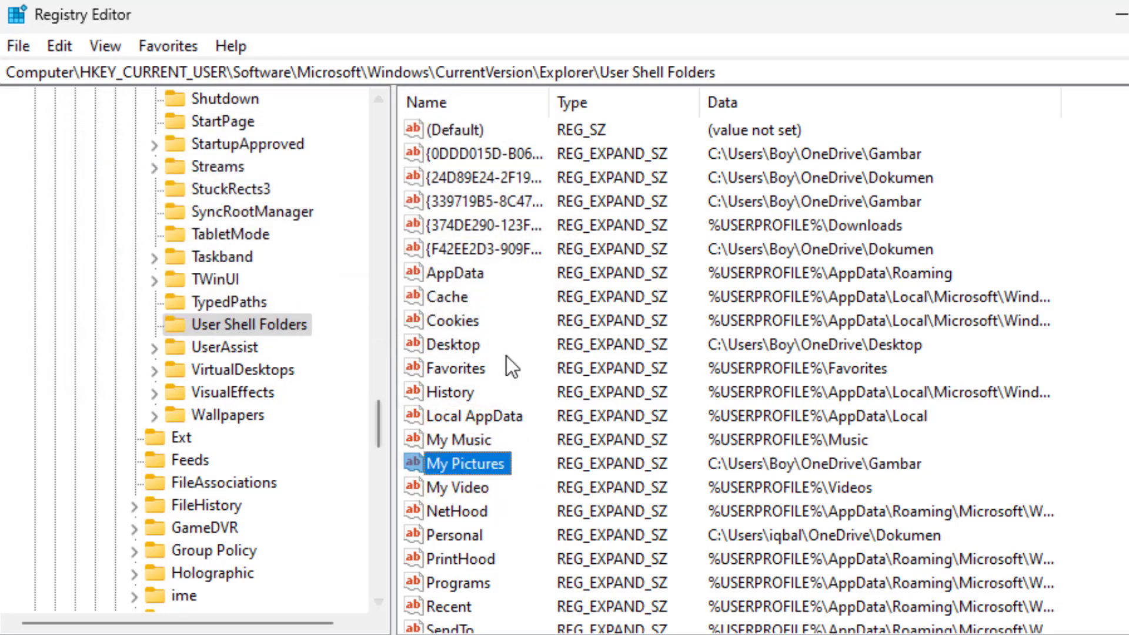
Change the Personal value's path in User Shell Folders to C:\Users\Boy\OneDrive\Dokumen.
{"action": "scroll", "coordinate": [672, 508], "scroll_direction": "down", "scroll_amount": 2}
{"action": "double_click", "coordinate": [460, 439]}
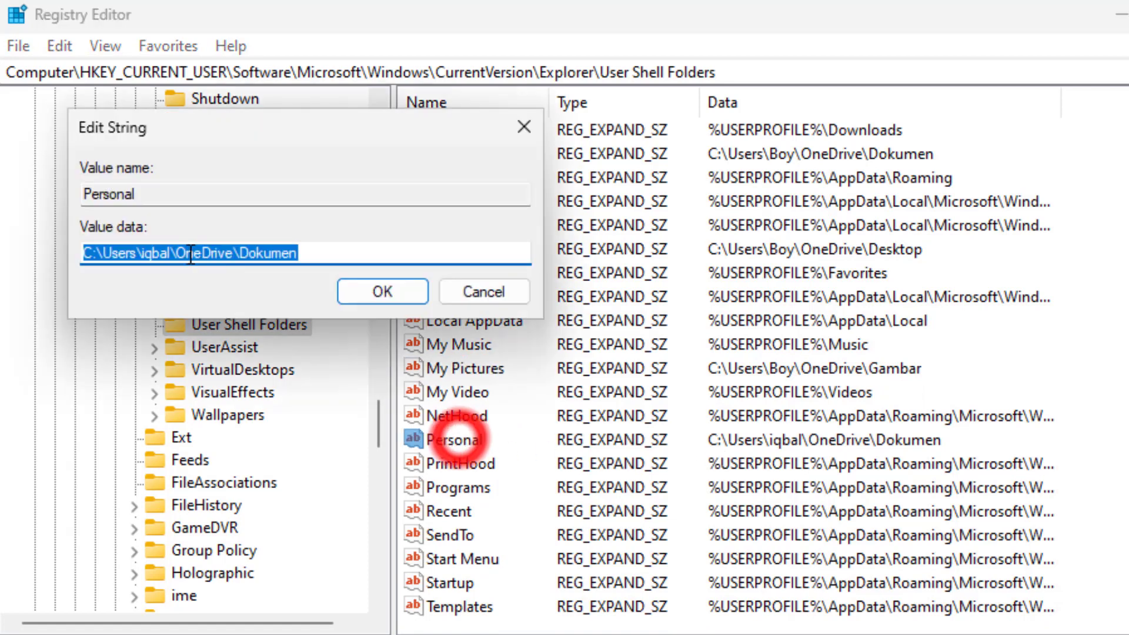
{"action": "left_click", "coordinate": [169, 253]}
{"action": "key", "text": "BackSpace"}
{"action": "key", "text": "BackSpace"}
{"action": "key", "text": "BackSpace"}
{"action": "key", "text": "BackSpace"}
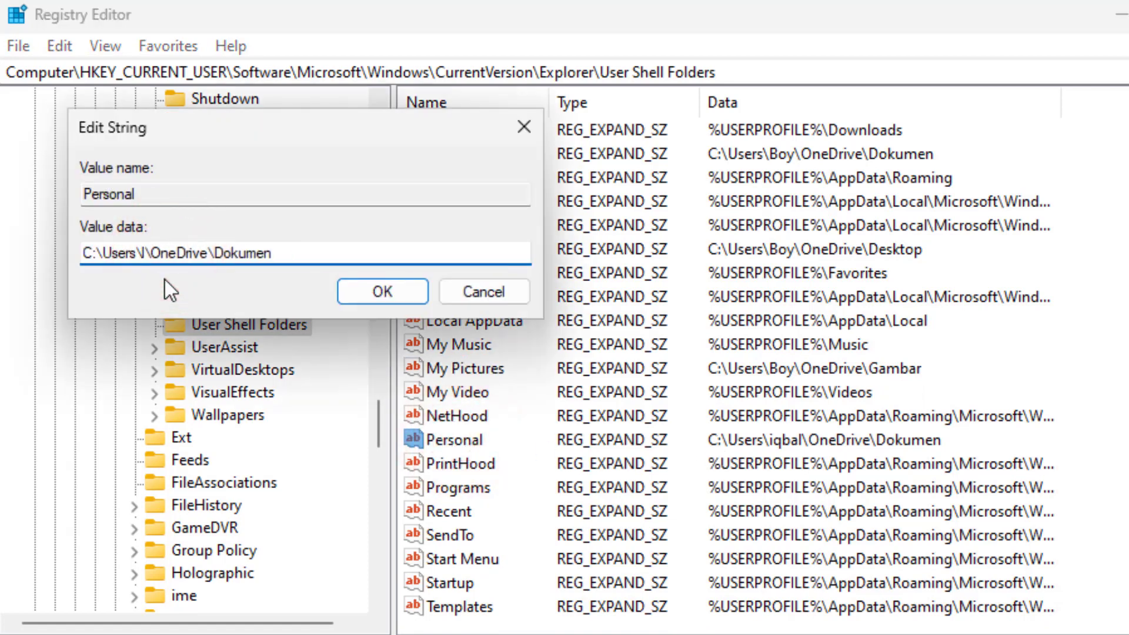
{"action": "key", "text": "BackSpace"}
{"action": "type", "text": "Boy"}
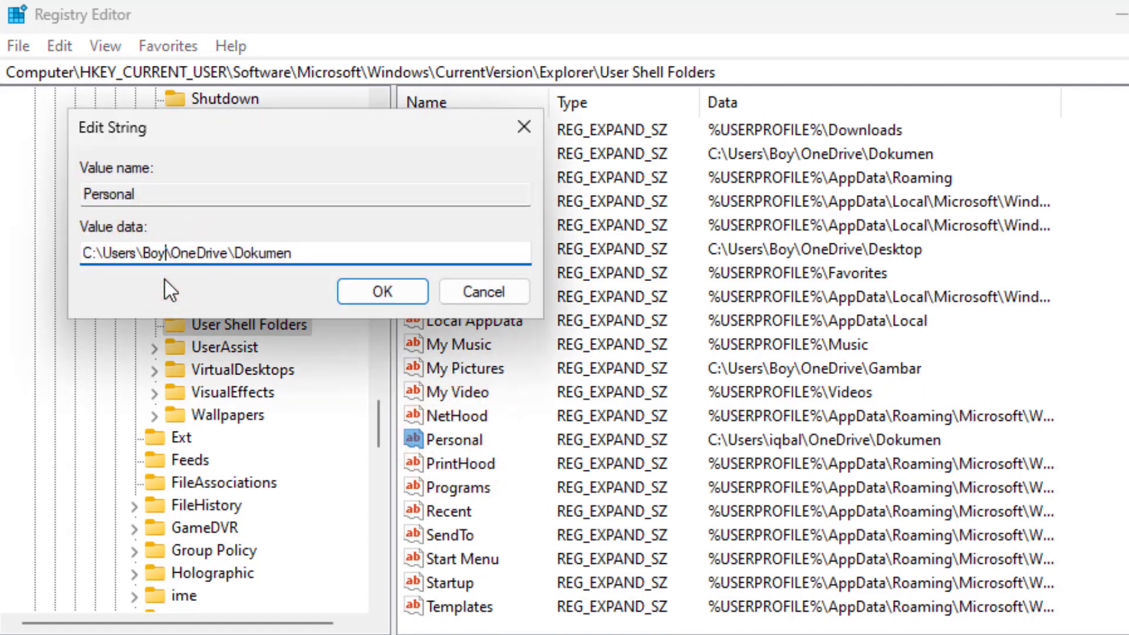
{"action": "key", "text": "Return"}
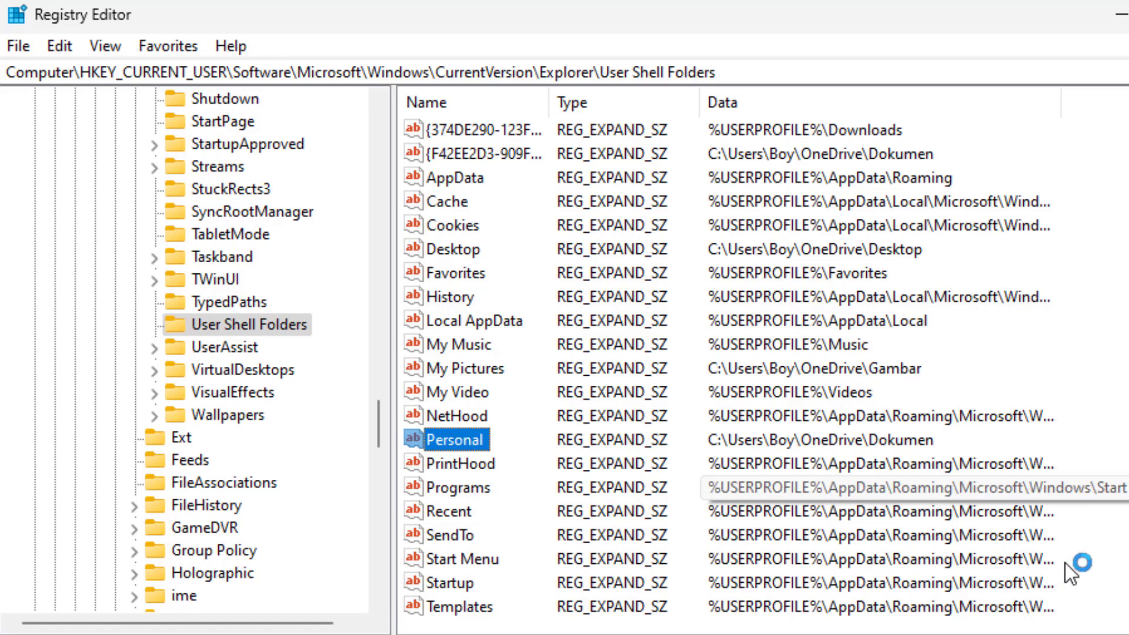
Check the User Shell Folders paths for remaining wrong entries and close the Registry Editor.
{"action": "scroll", "coordinate": [1069, 561], "scroll_direction": "up", "scroll_amount": 2}
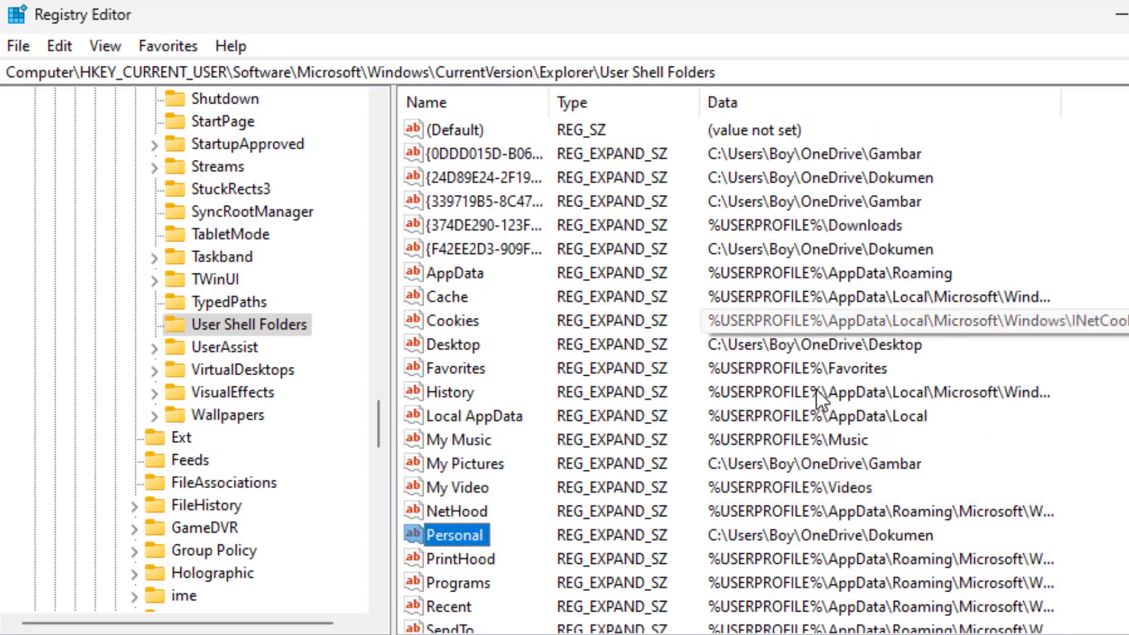
{"action": "scroll", "coordinate": [1082, 452], "scroll_direction": "down", "scroll_amount": 2}
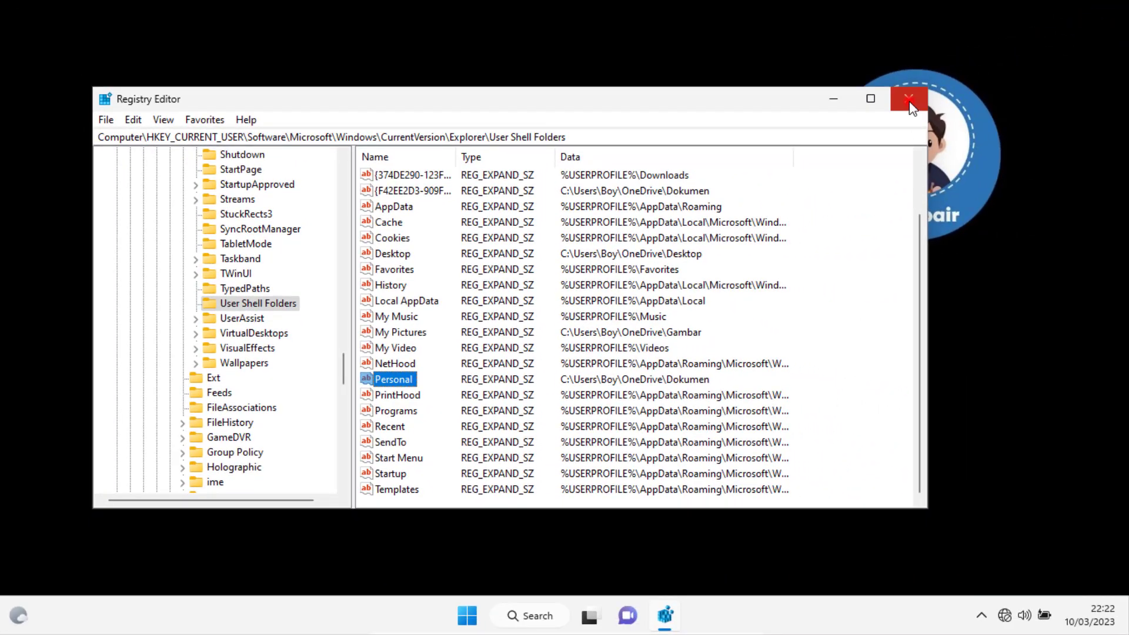
{"action": "left_click", "coordinate": [909, 99]}
Sign out of the current Windows account and sign back in to the same account.
{"action": "left_click", "coordinate": [487, 616]}
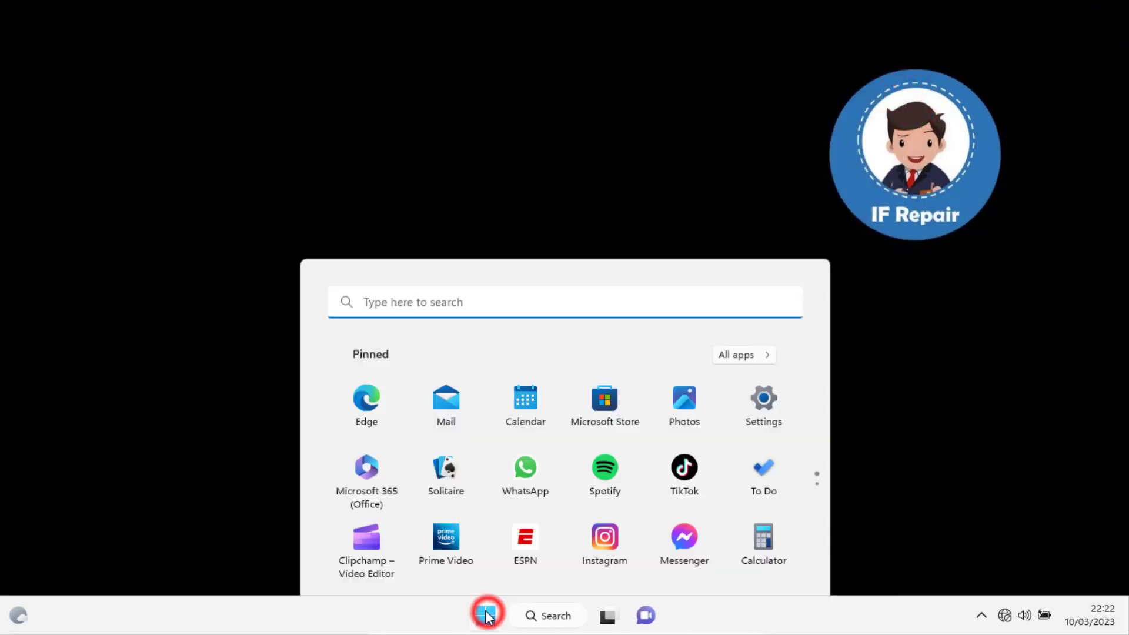
{"action": "left_click", "coordinate": [328, 497]}
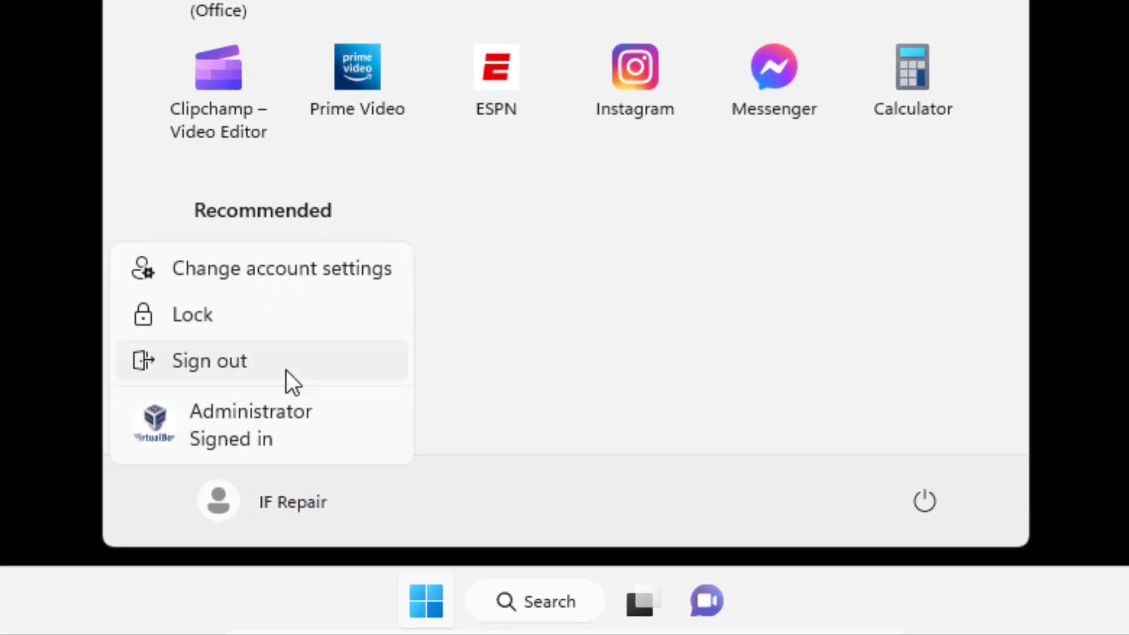
{"action": "left_click", "coordinate": [286, 369]}
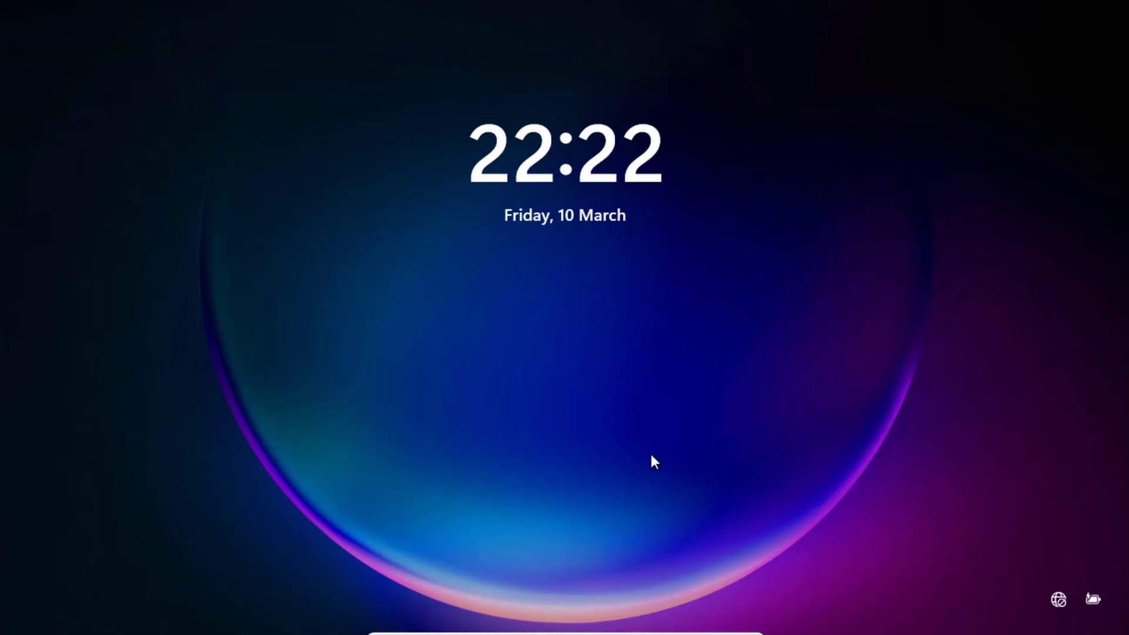
{"action": "left_click", "coordinate": [651, 457]}
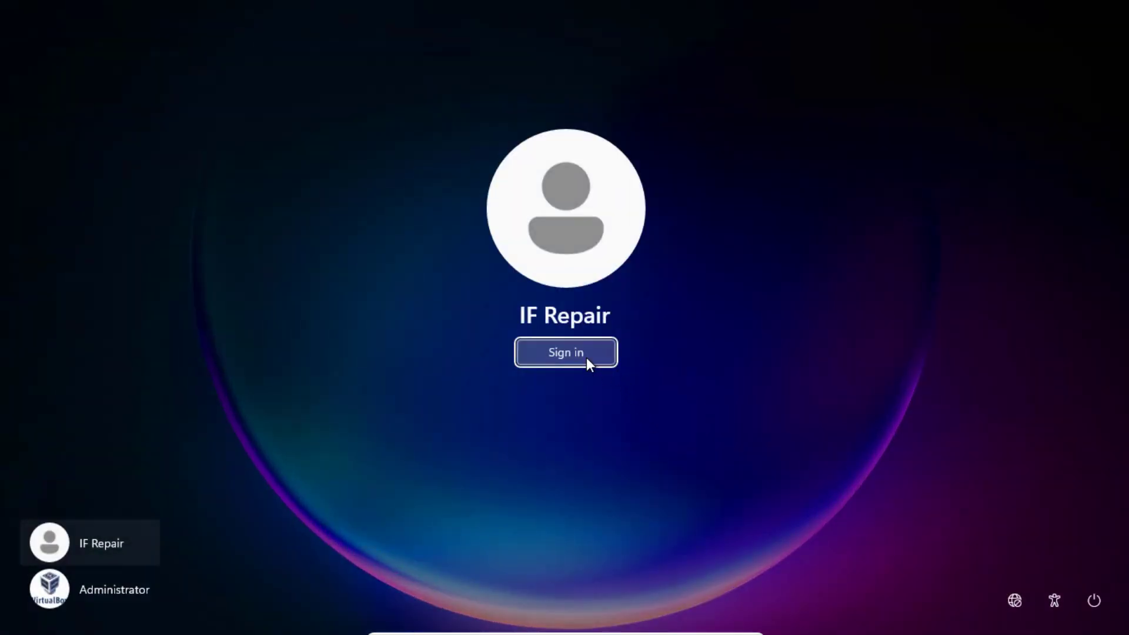
{"action": "left_click", "coordinate": [587, 360]}
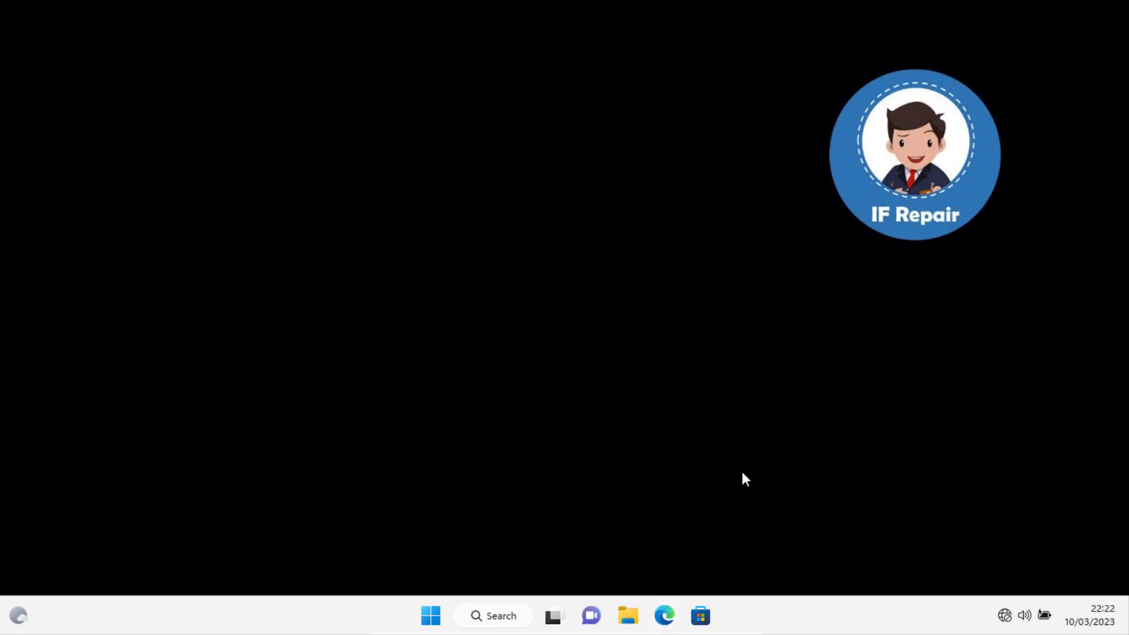
Open File Explorer and check that the Videos, Music, Pictures, Documents, Downloads and Desktop folders open.
{"action": "left_click", "coordinate": [633, 614]}
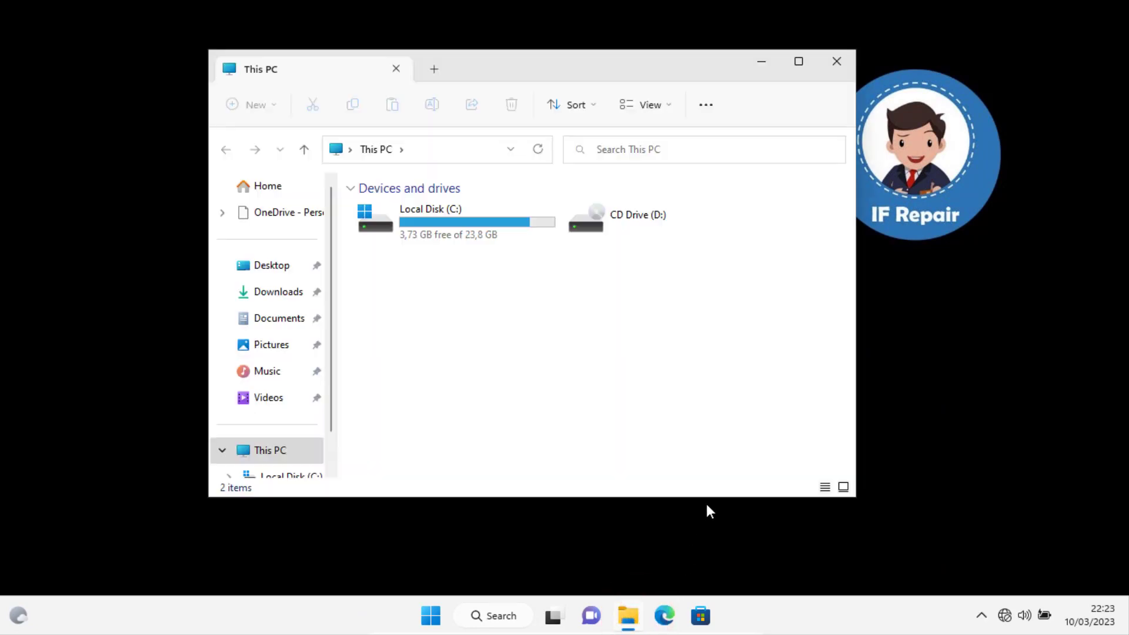
{"action": "left_click", "coordinate": [268, 399]}
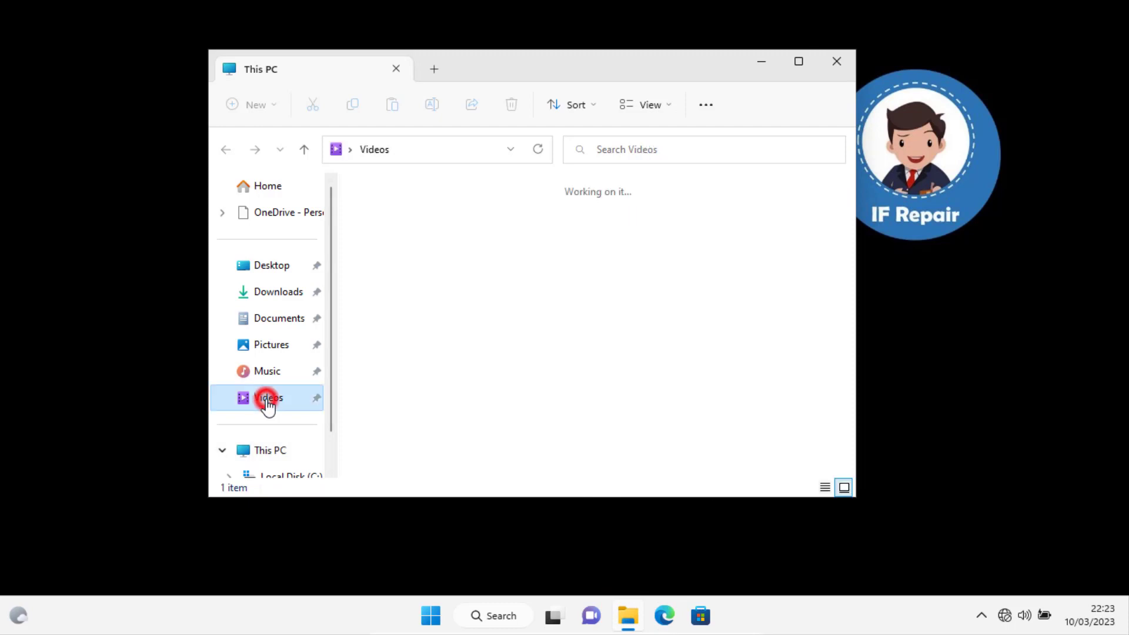
{"action": "left_click", "coordinate": [278, 376]}
{"action": "left_click", "coordinate": [278, 347]}
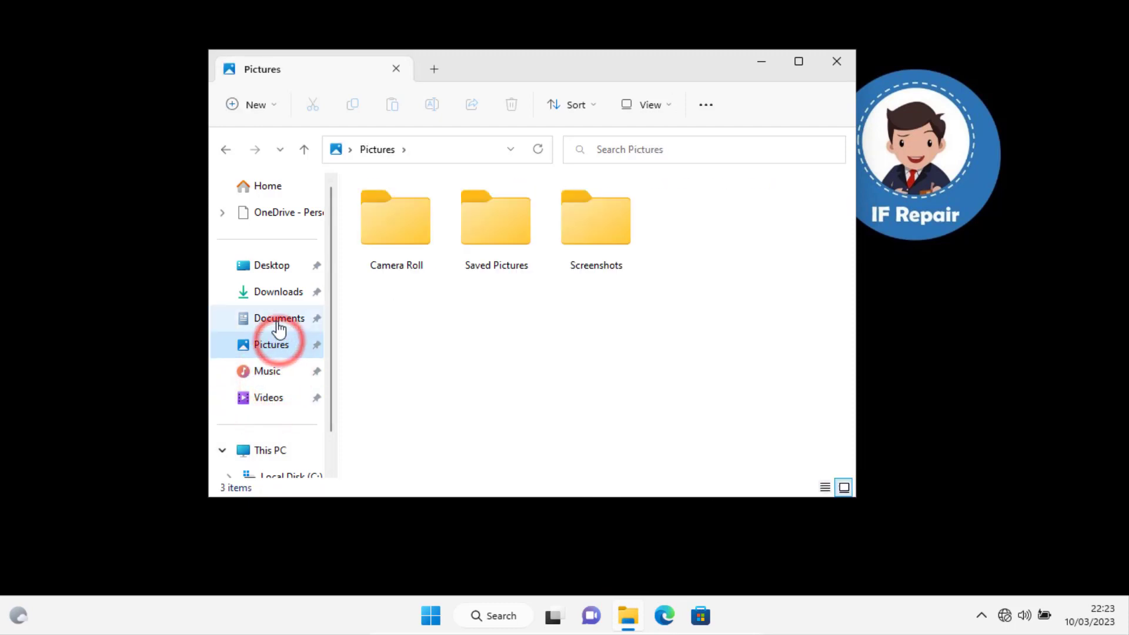
{"action": "left_click", "coordinate": [277, 324]}
{"action": "left_click", "coordinate": [278, 292]}
{"action": "left_click", "coordinate": [277, 265]}
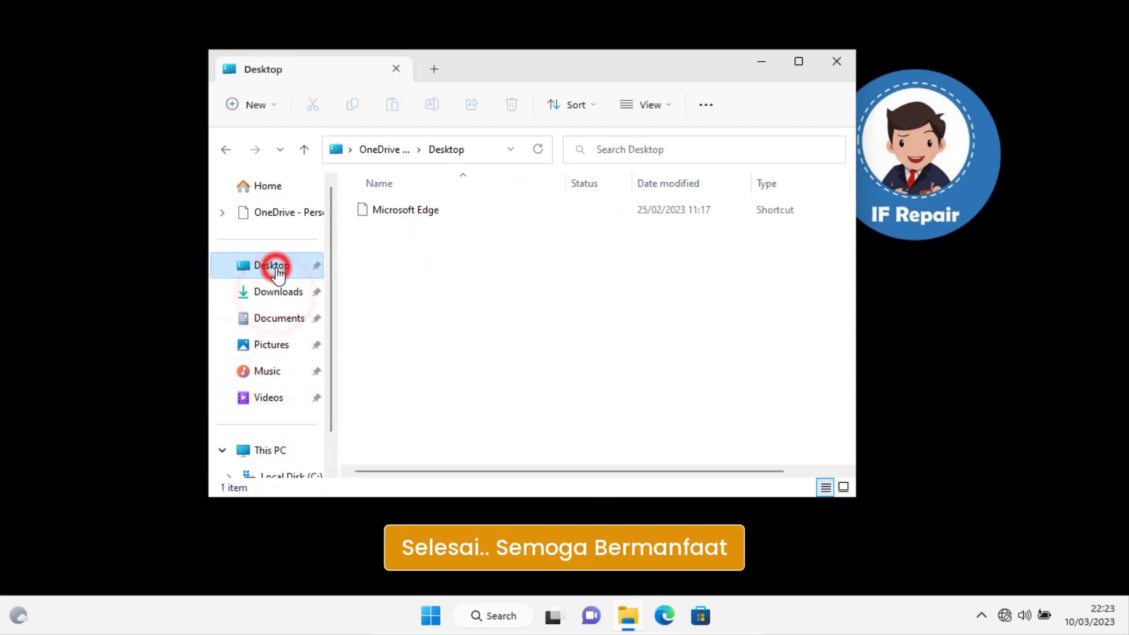
Recheck the Downloads, Documents, Pictures, Music and Videos folders in File Explorer.
{"action": "left_click", "coordinate": [281, 291]}
{"action": "left_click", "coordinate": [278, 318]}
{"action": "left_click", "coordinate": [277, 345]}
{"action": "left_click", "coordinate": [277, 370]}
{"action": "left_click", "coordinate": [280, 397]}
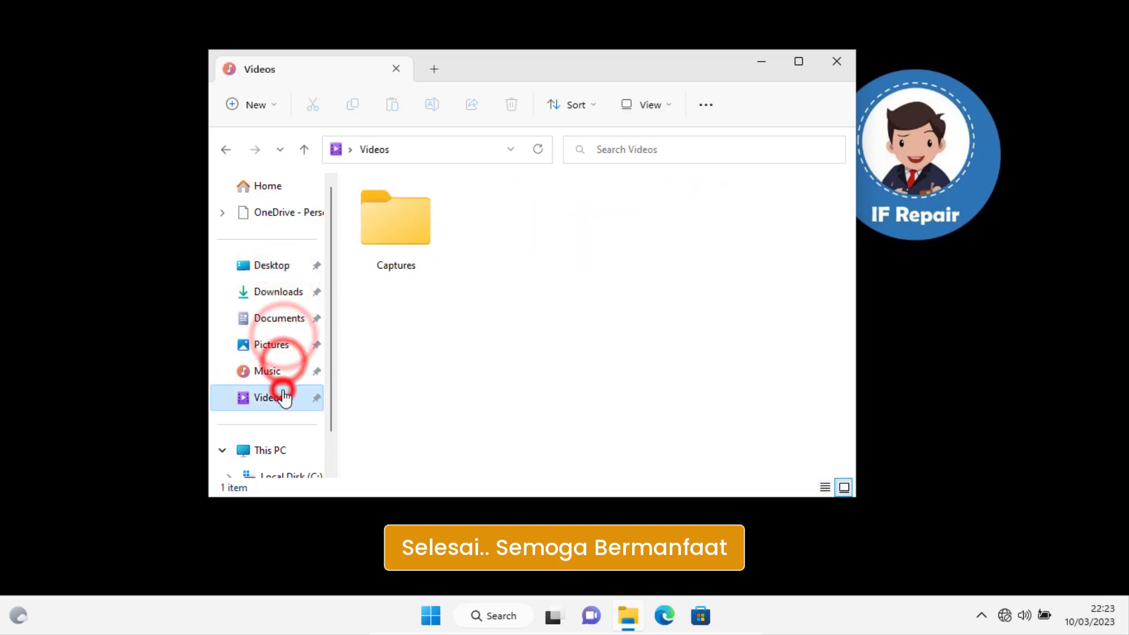